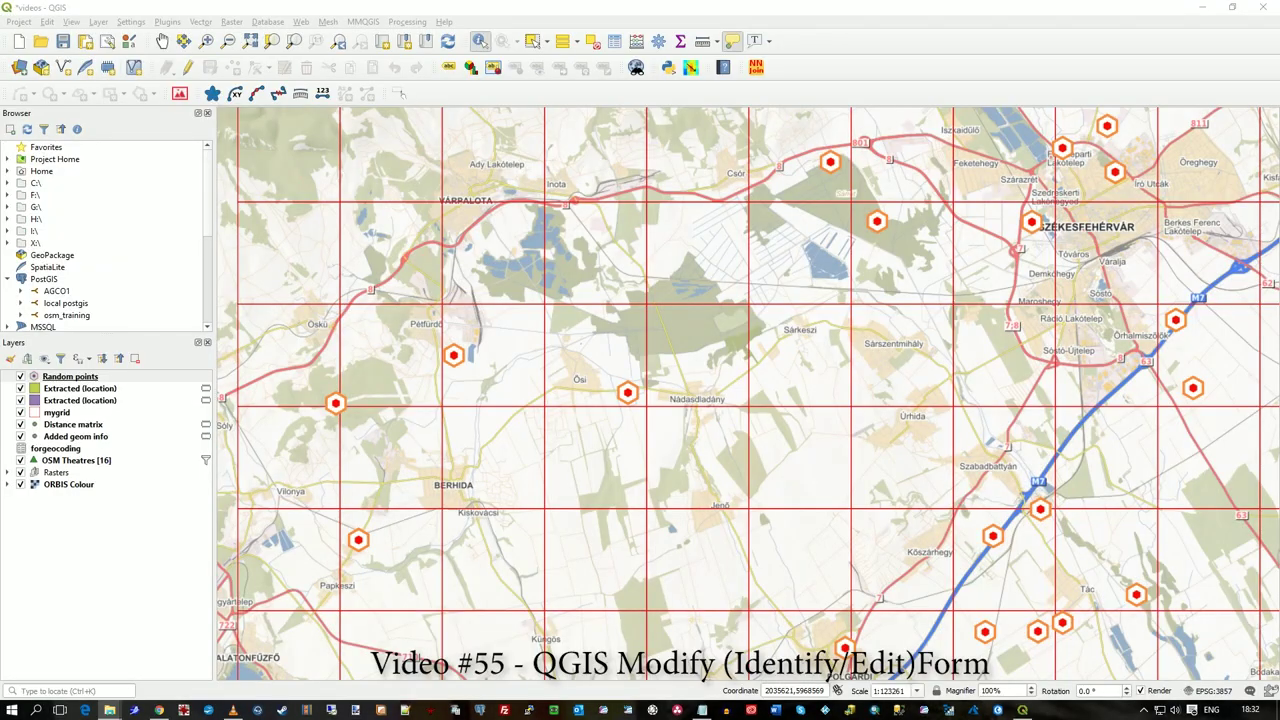
View the program's version information and close it
click(443, 21)
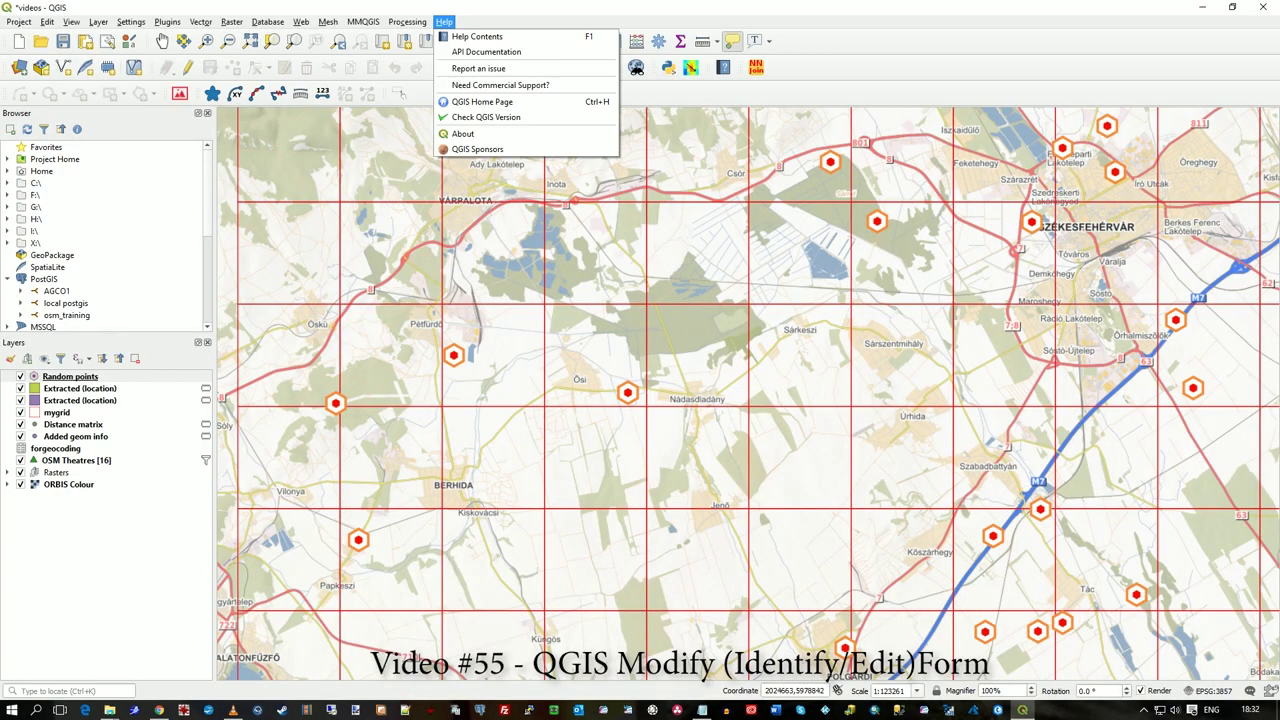
key(Return)
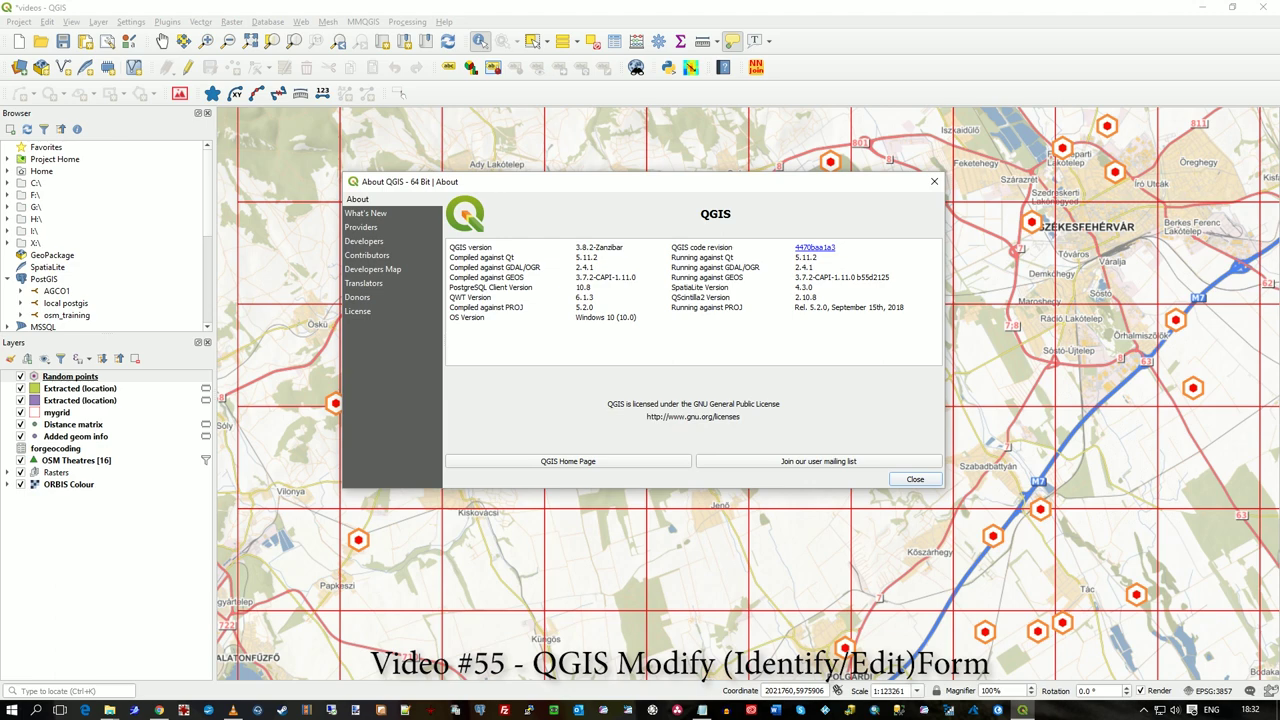
key(Escape)
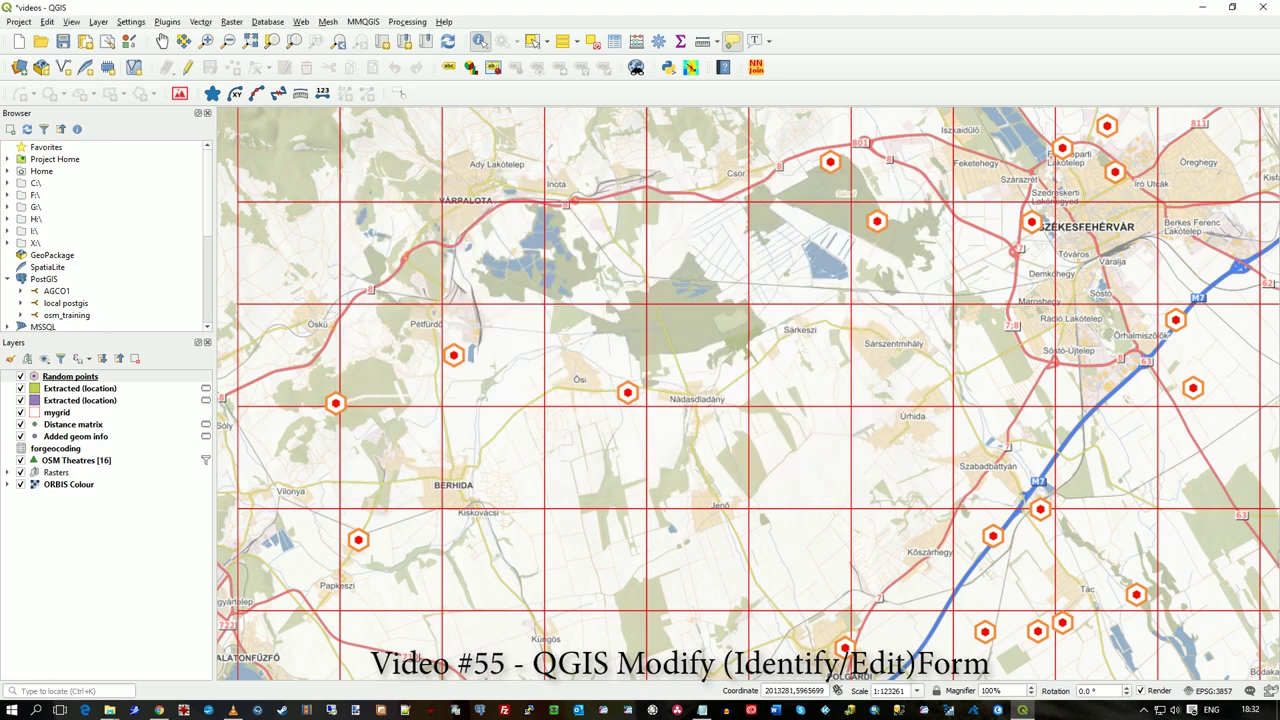
Identify the random point near Ősi to inspect its attribute form, and close the form
click(628, 392)
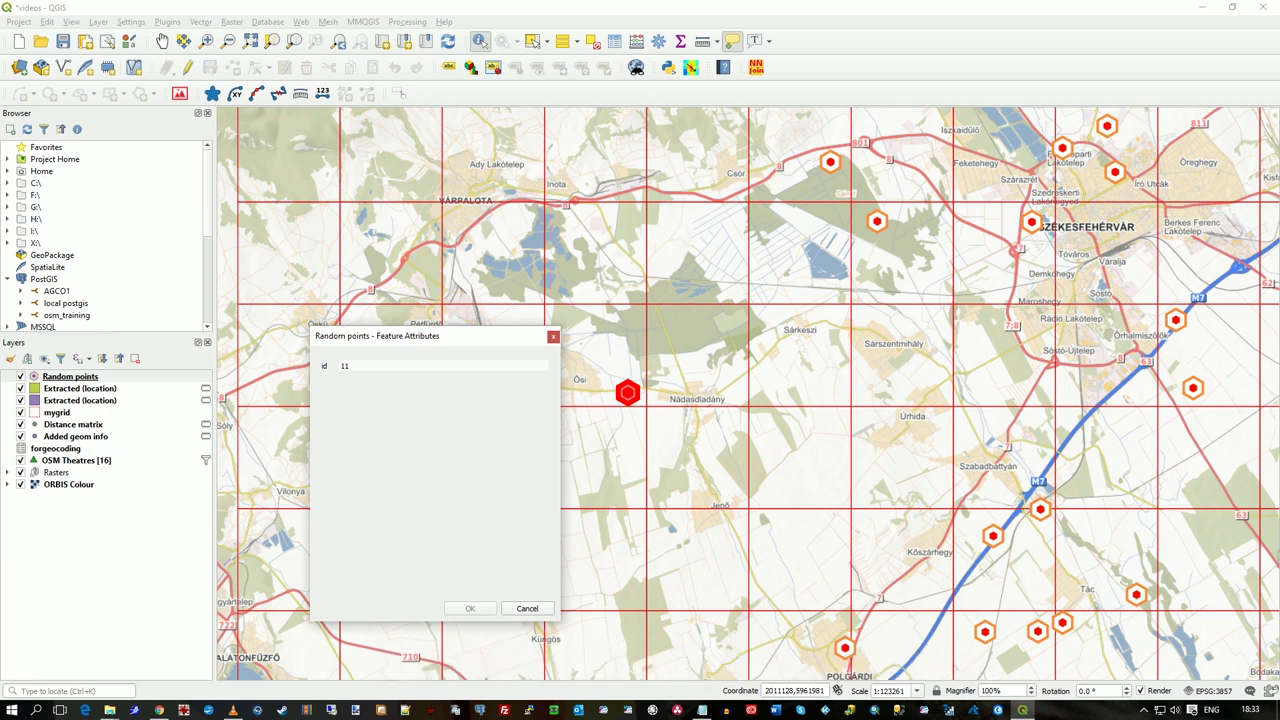
click(527, 608)
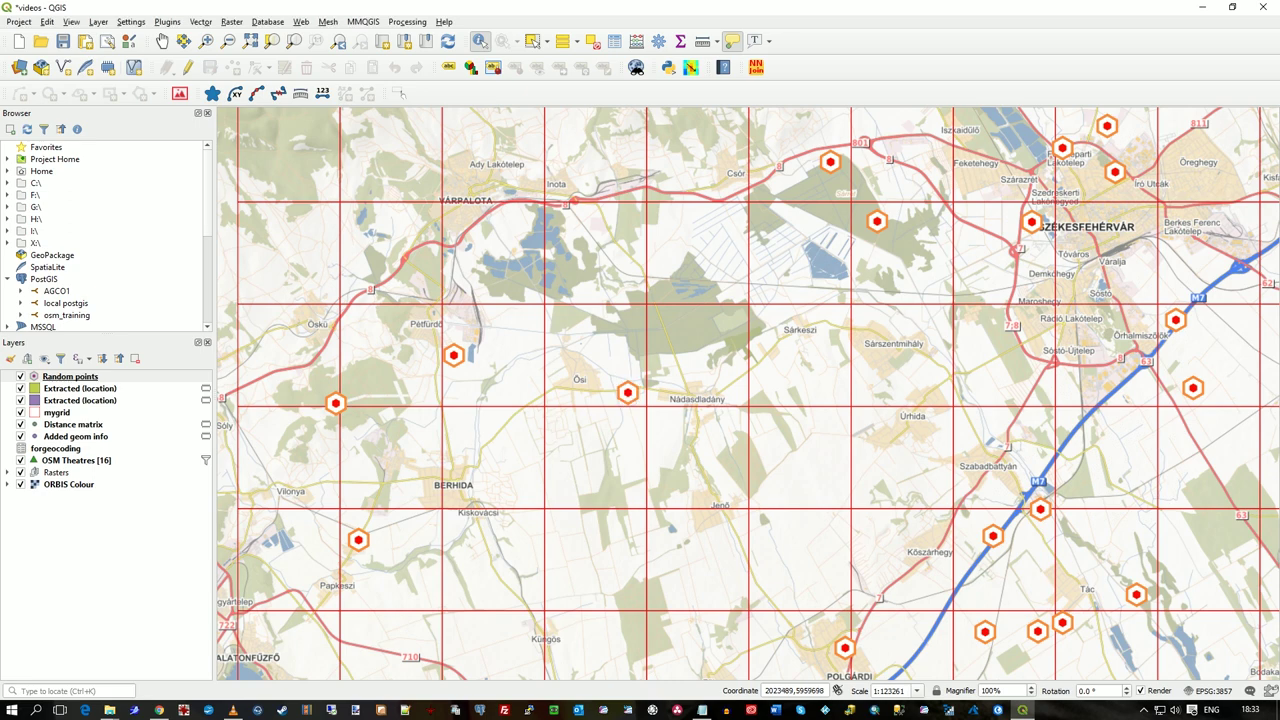
Open the Source Fields properties of the Random points layer and enable editing
right_click(100, 376)
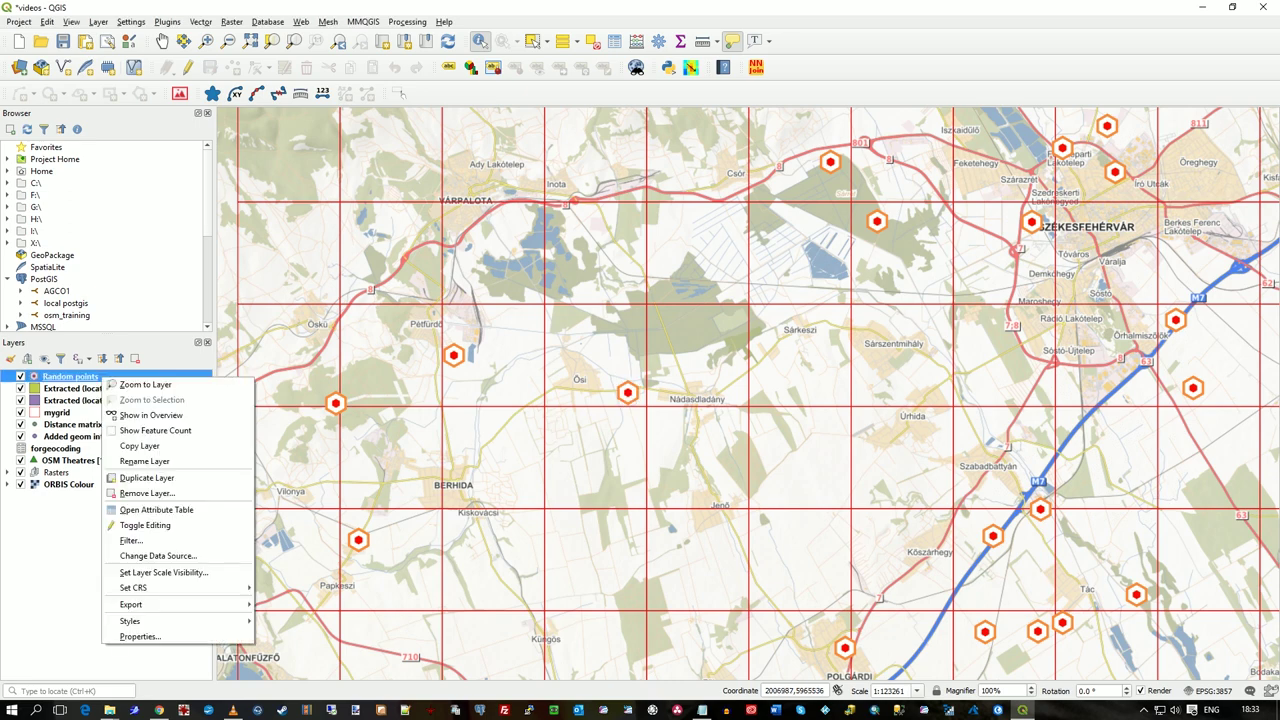
click(140, 636)
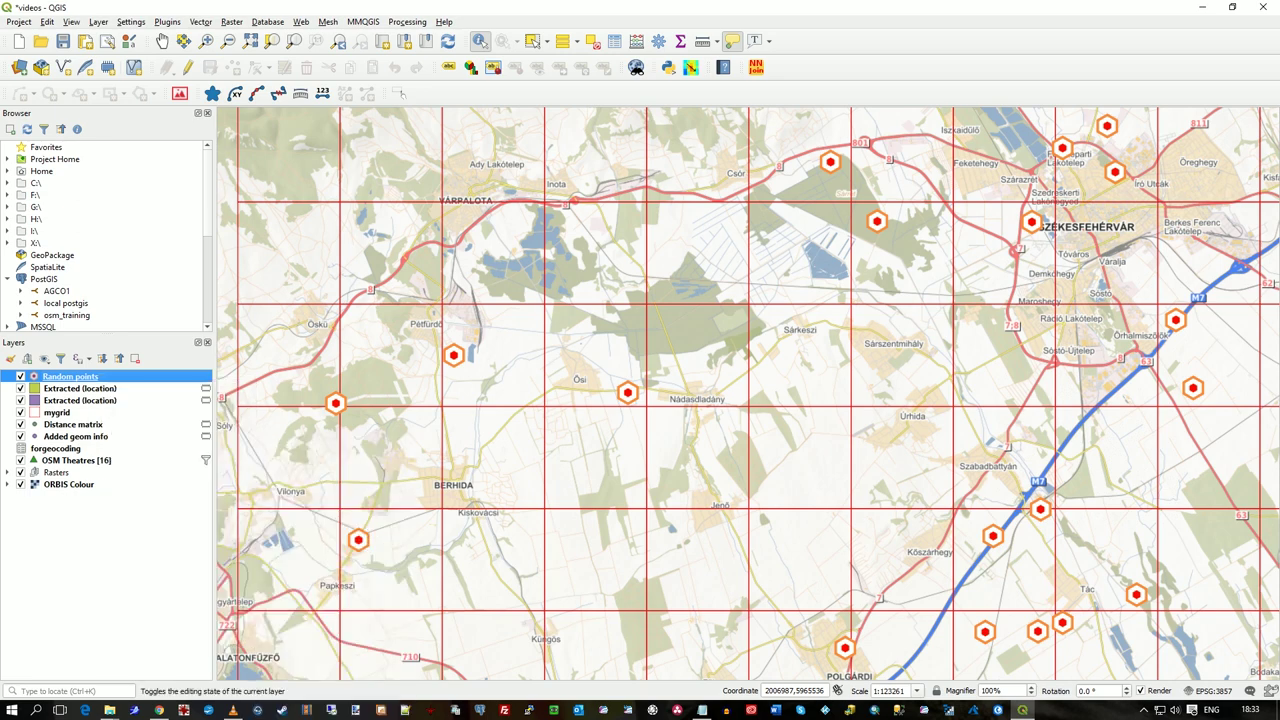
double_click(70, 376)
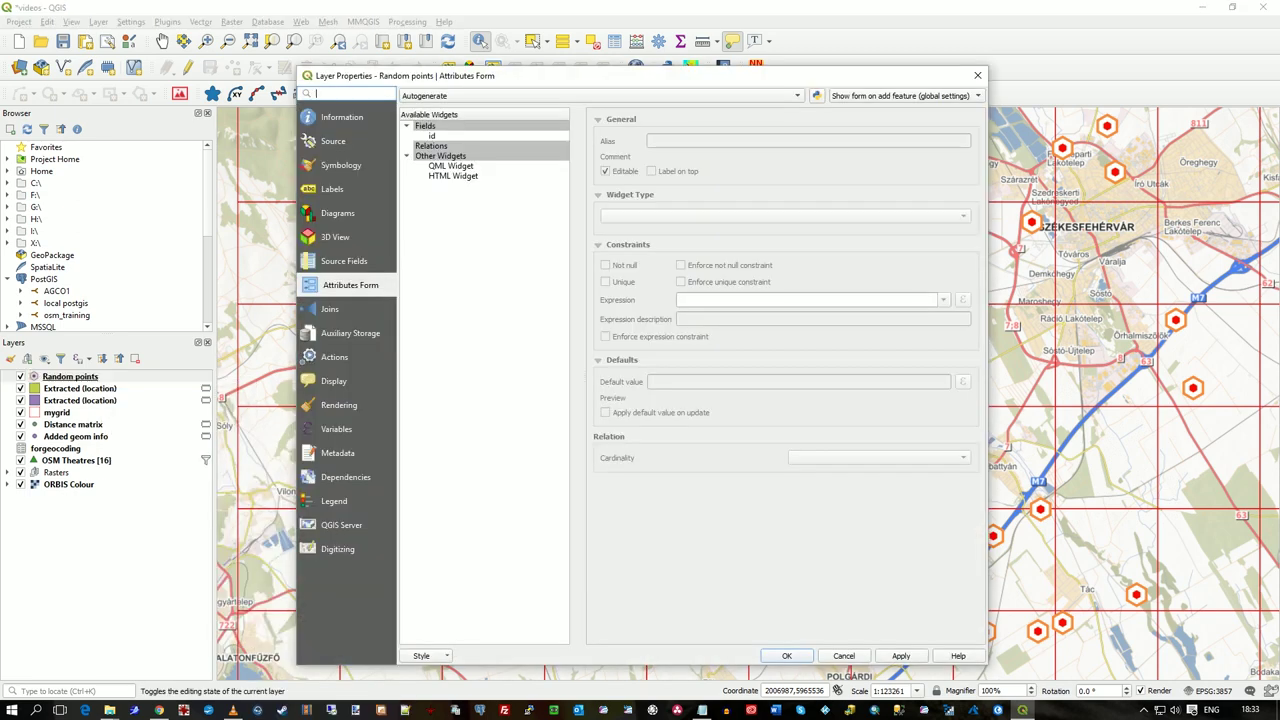
click(344, 261)
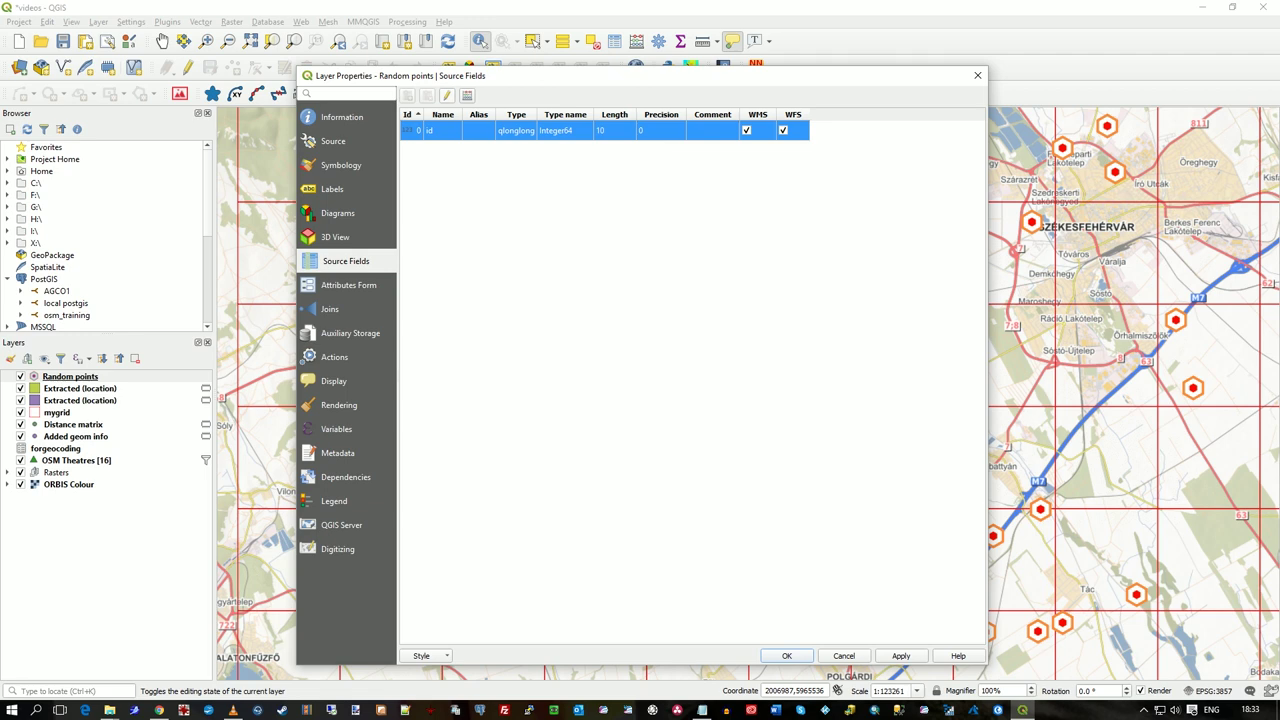
click(447, 95)
Add a Text (string) field named bestcolour with comment "choose a colour" and length 20
click(407, 95)
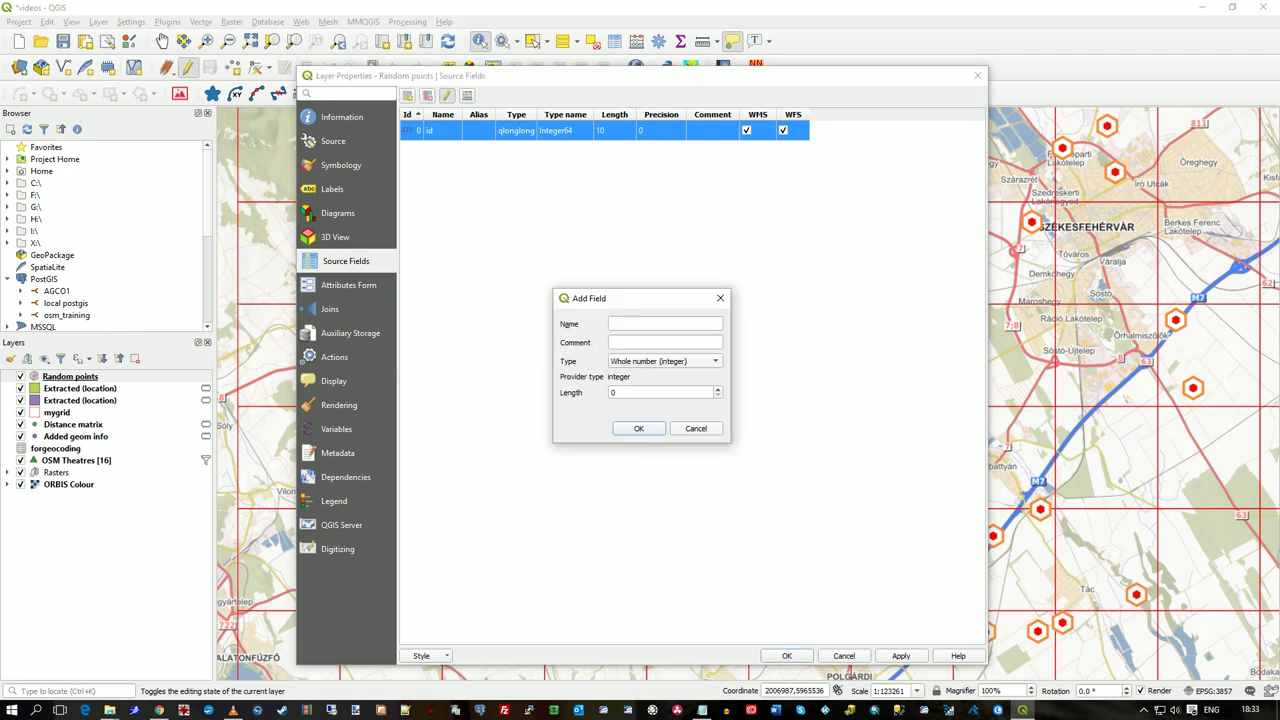
text(bestcolour)
click(664, 342)
text(choose a colour)
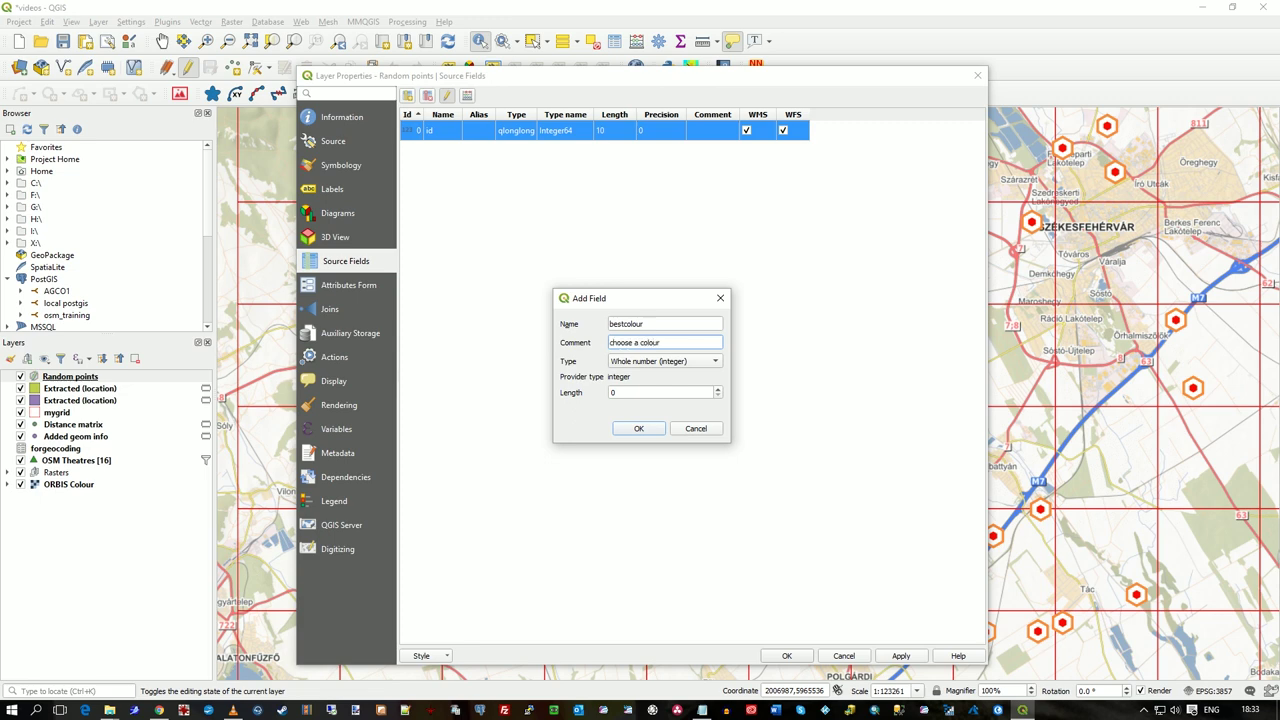
click(664, 361)
click(636, 403)
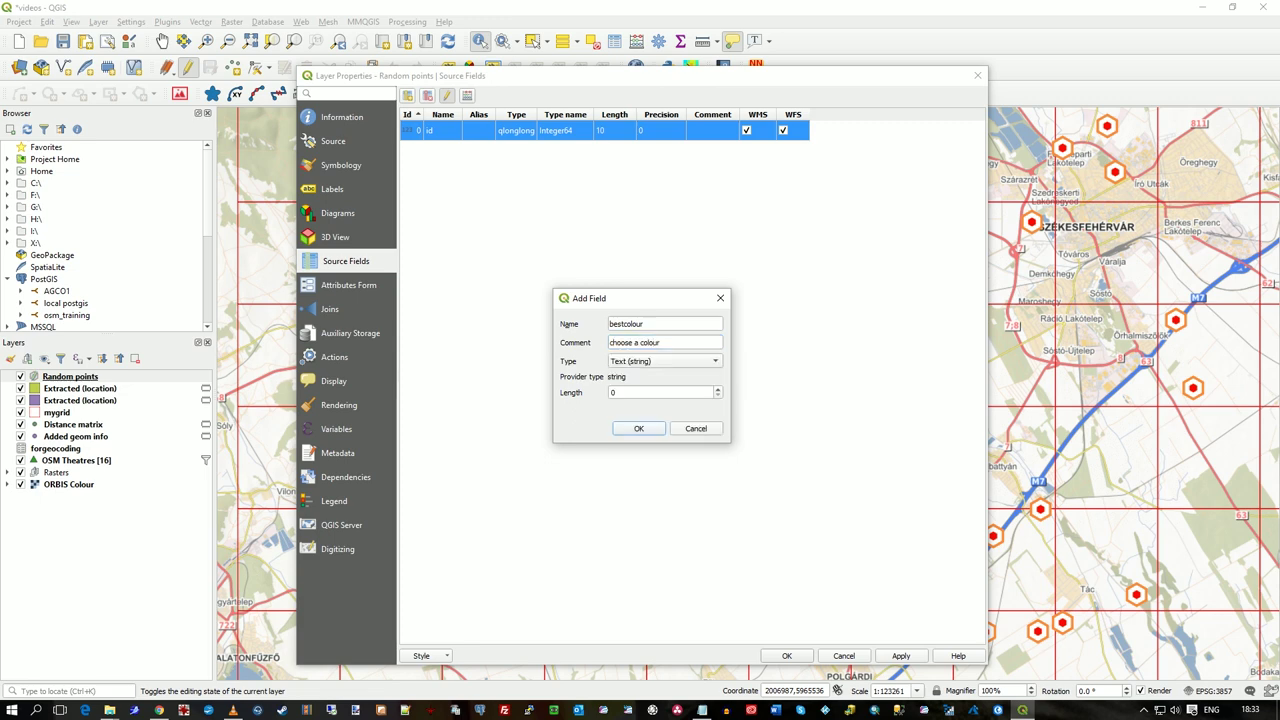
key(Tab)
text(20)
key(Return)
Add a Text (string) field named cakes with comment "Sell cakes?" and length 3
key(ctrl+n)
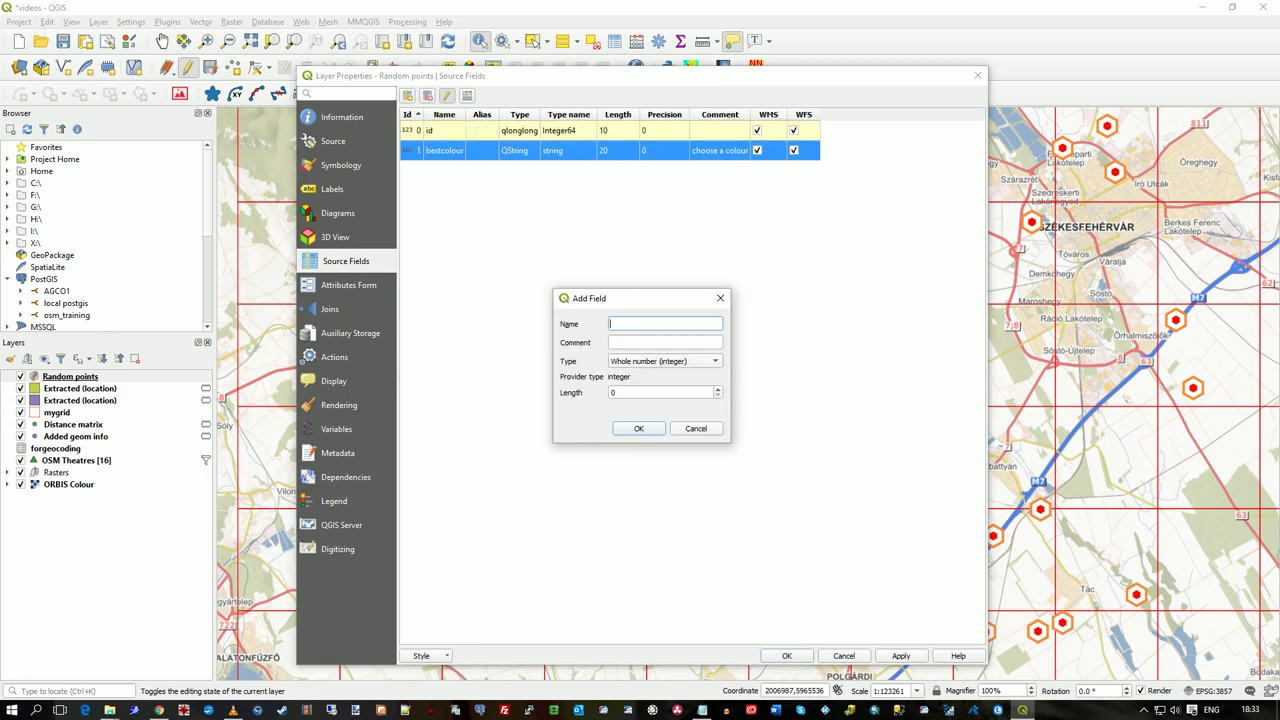
text(cakes)
key(Tab)
text(Sell cakes?)
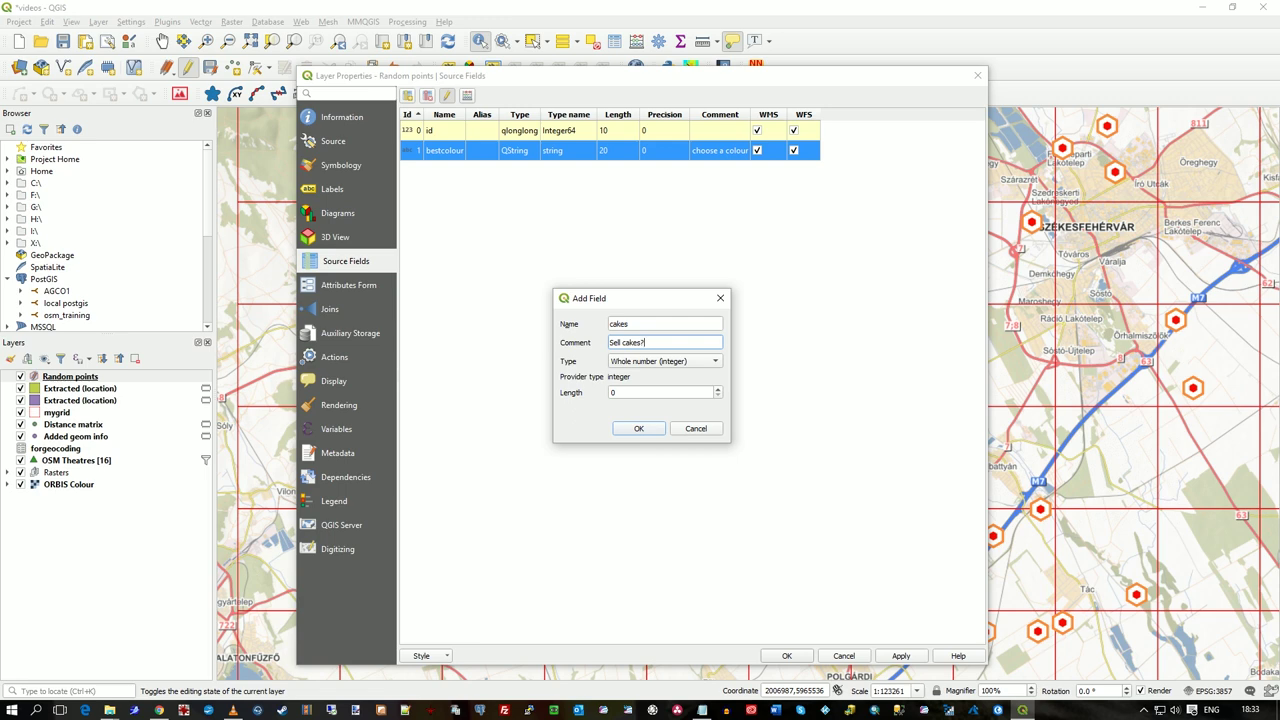
click(664, 361)
click(636, 402)
double_click(613, 392)
text(3)
key(Return)
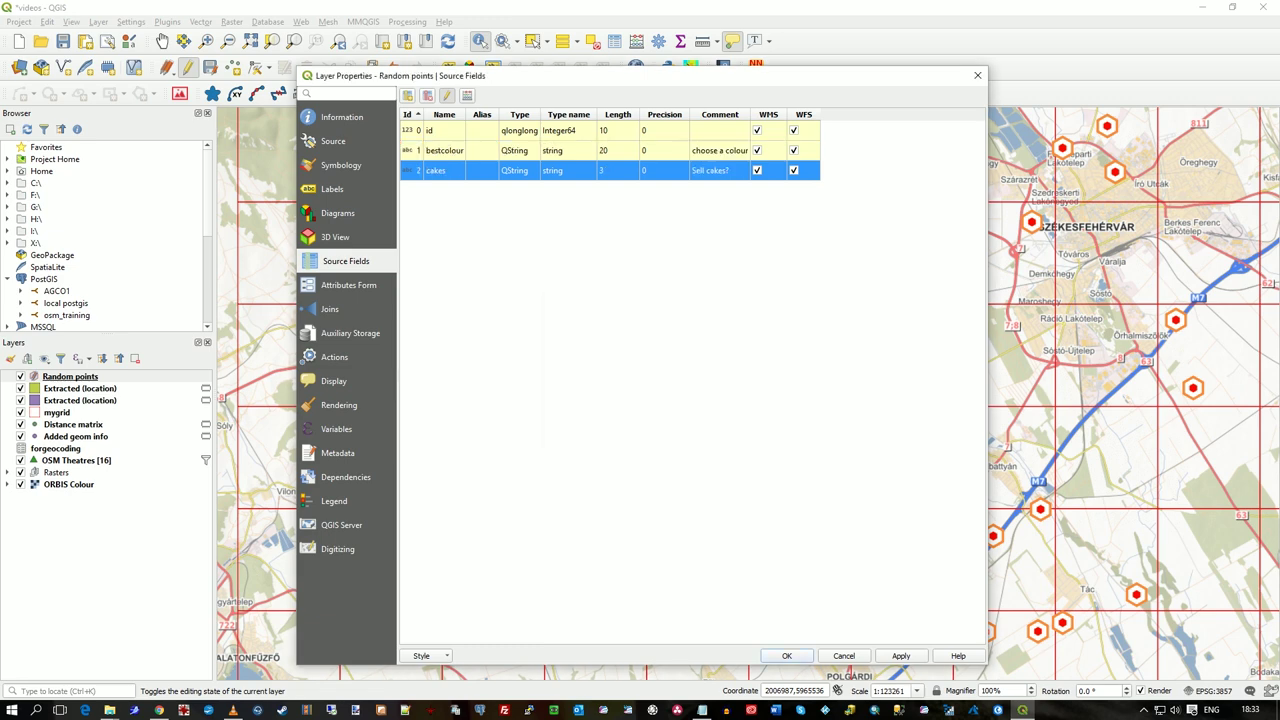
Stop editing, save the field changes to the Random points layer, and close its properties
click(447, 96)
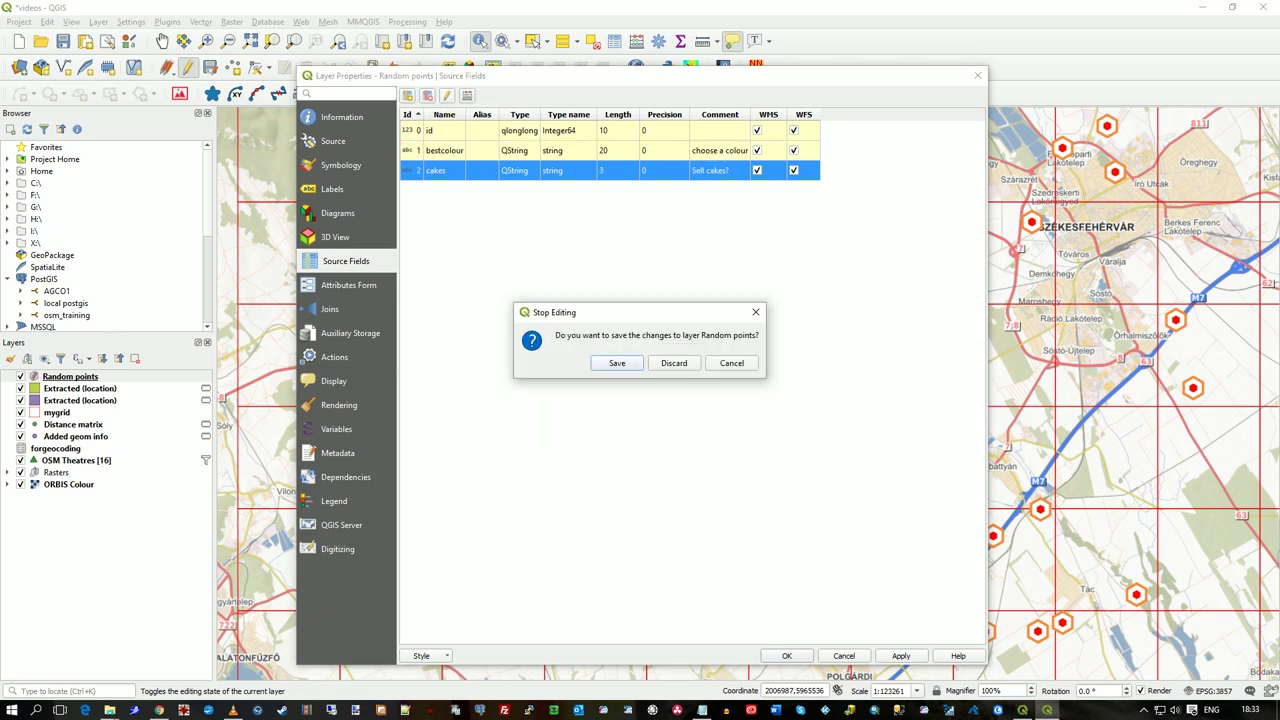
key(Return)
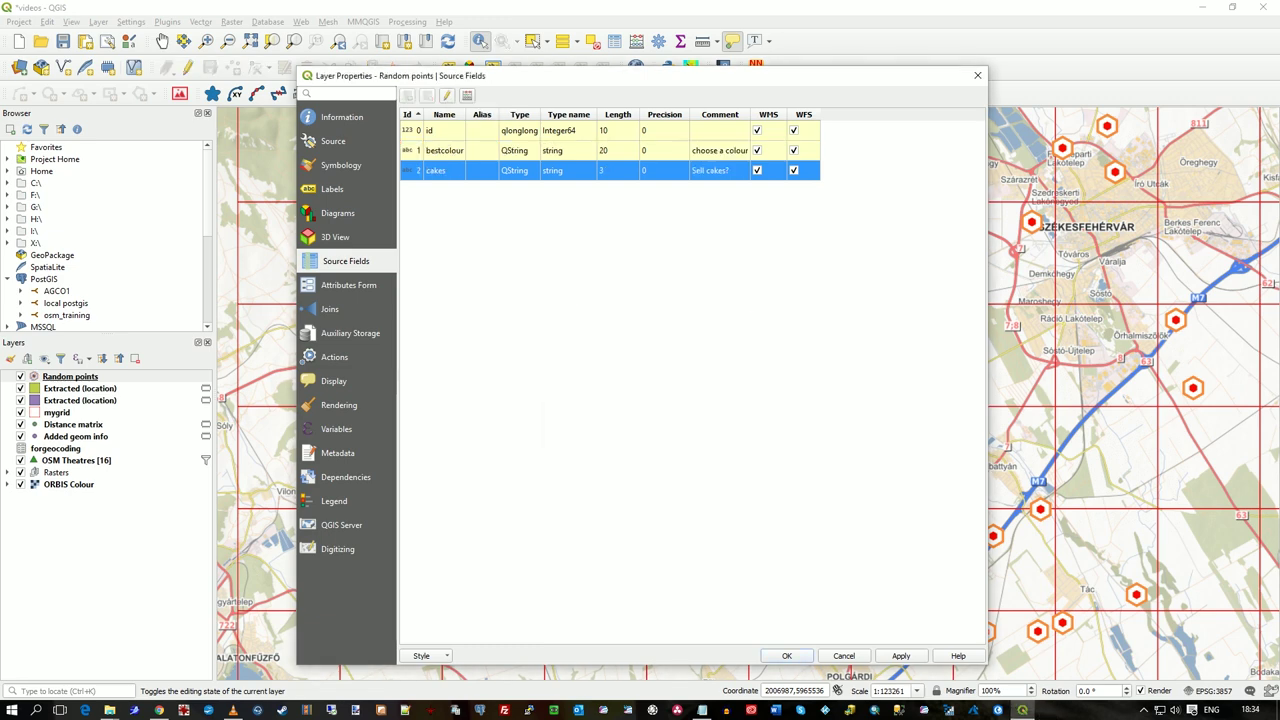
key(Return)
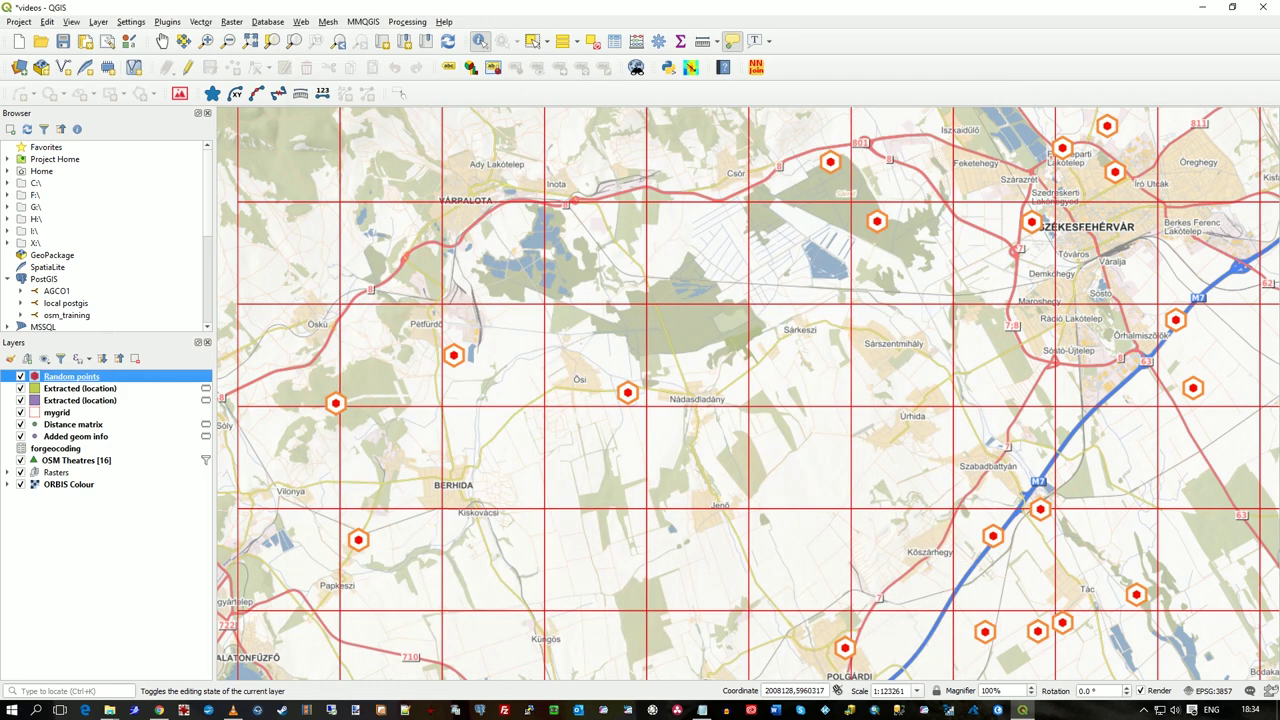
Identify the random point near Ősi to check the new fields in its attribute form
right_click(90, 377)
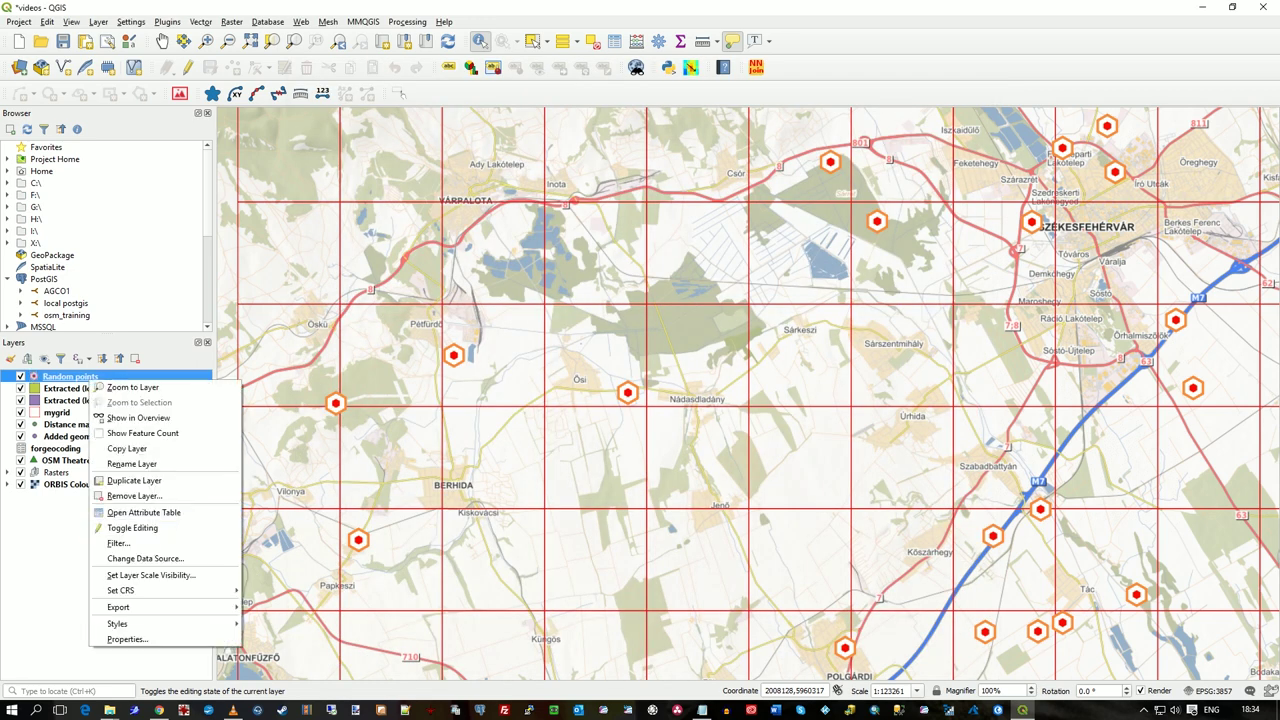
click(132, 527)
click(627, 392)
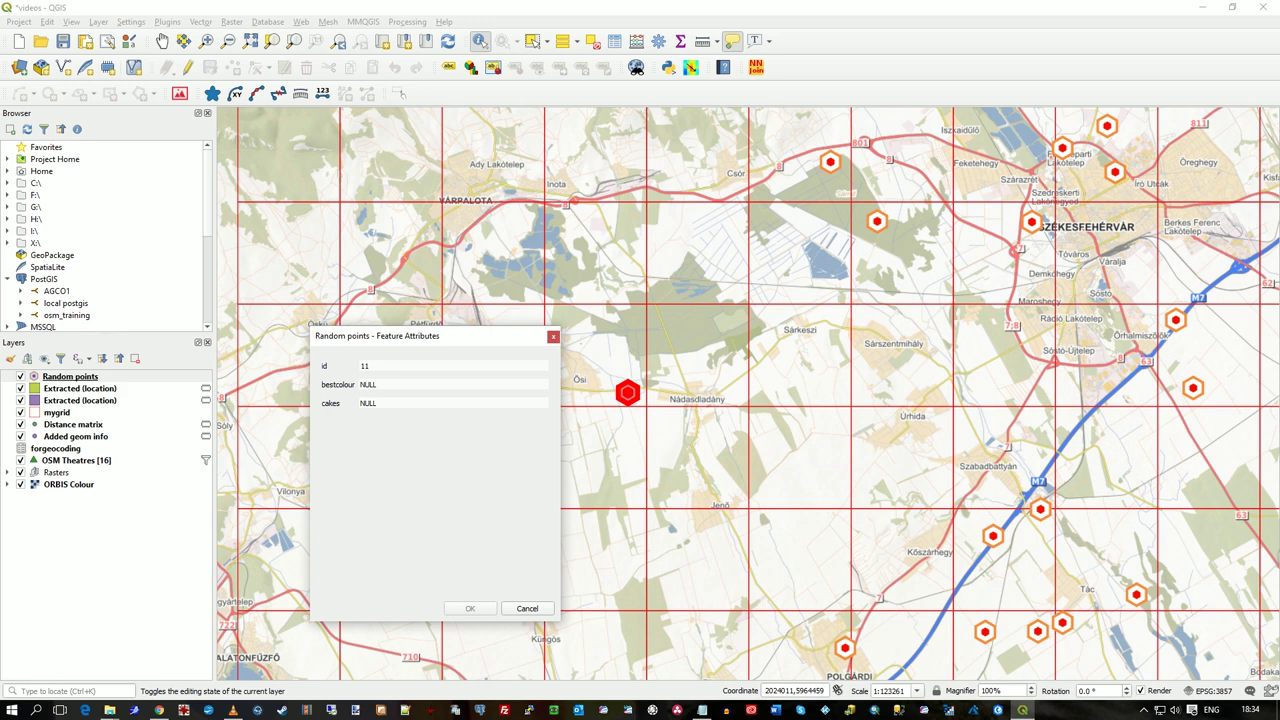
click(368, 384)
click(368, 384)
key(Escape)
In the Random points Attributes Form properties, set the bestcolour field's alias to "Please choose a colour"
right_click(84, 376)
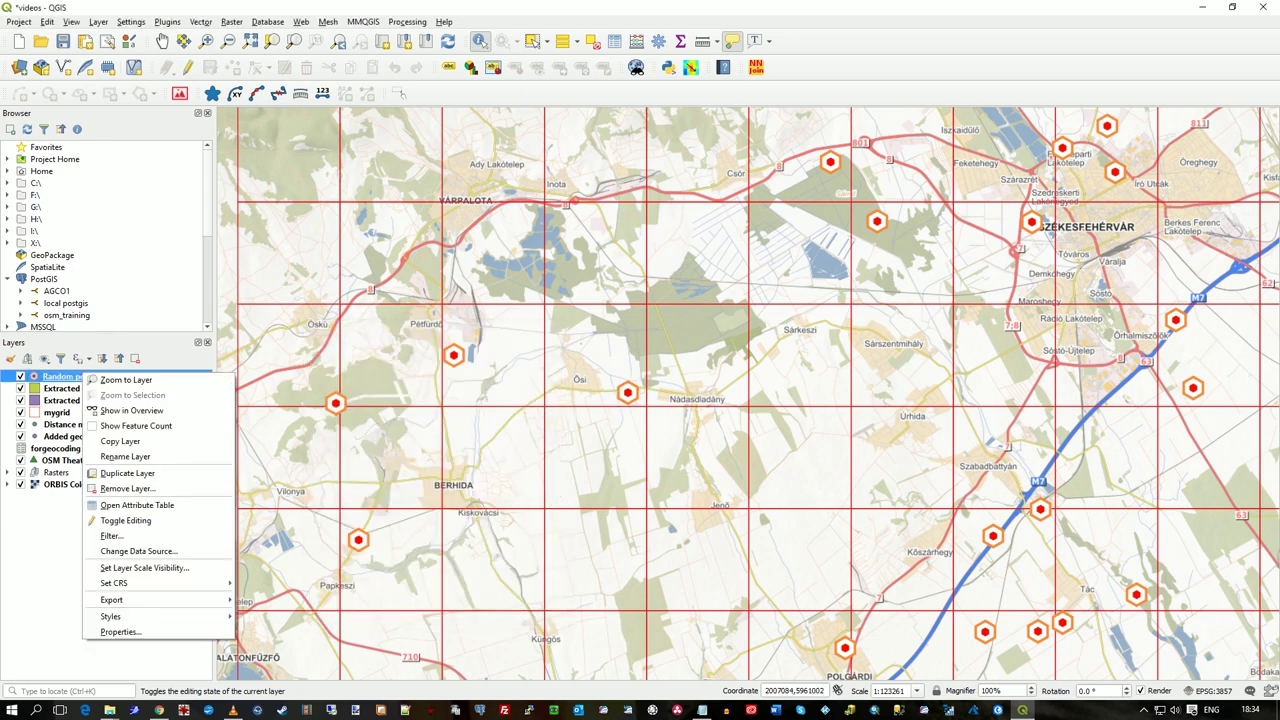
click(120, 632)
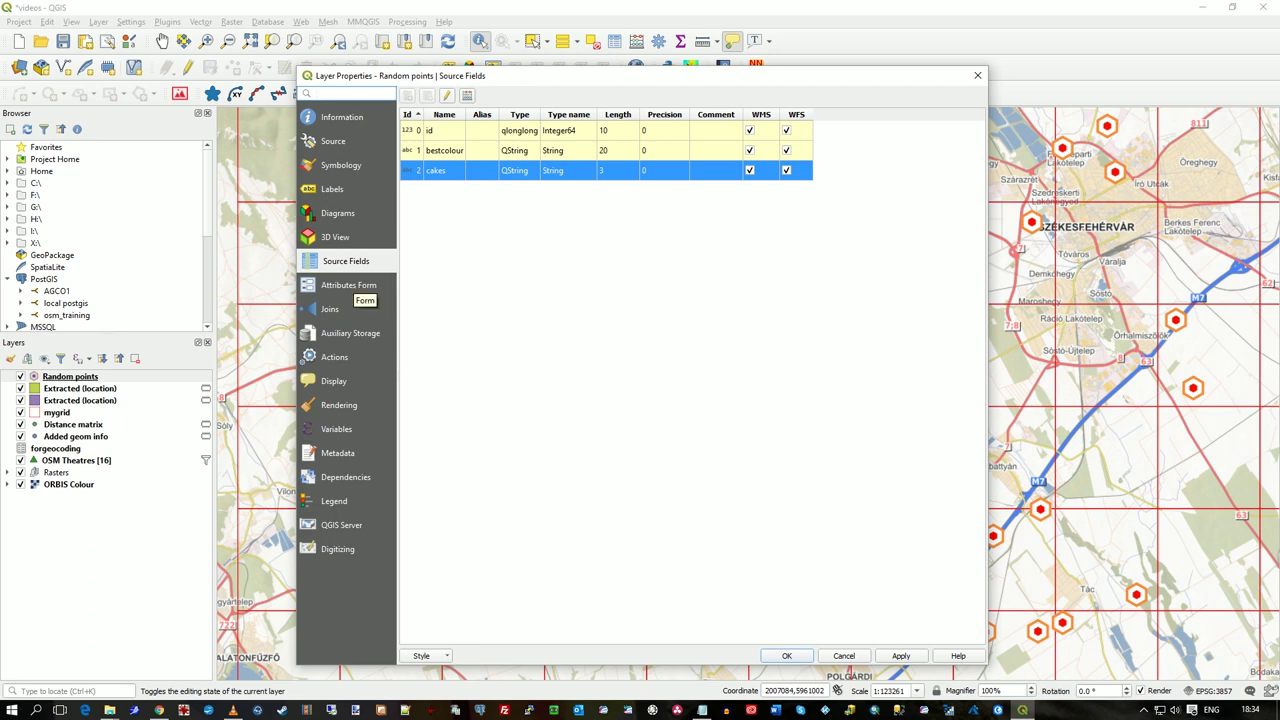
click(350, 285)
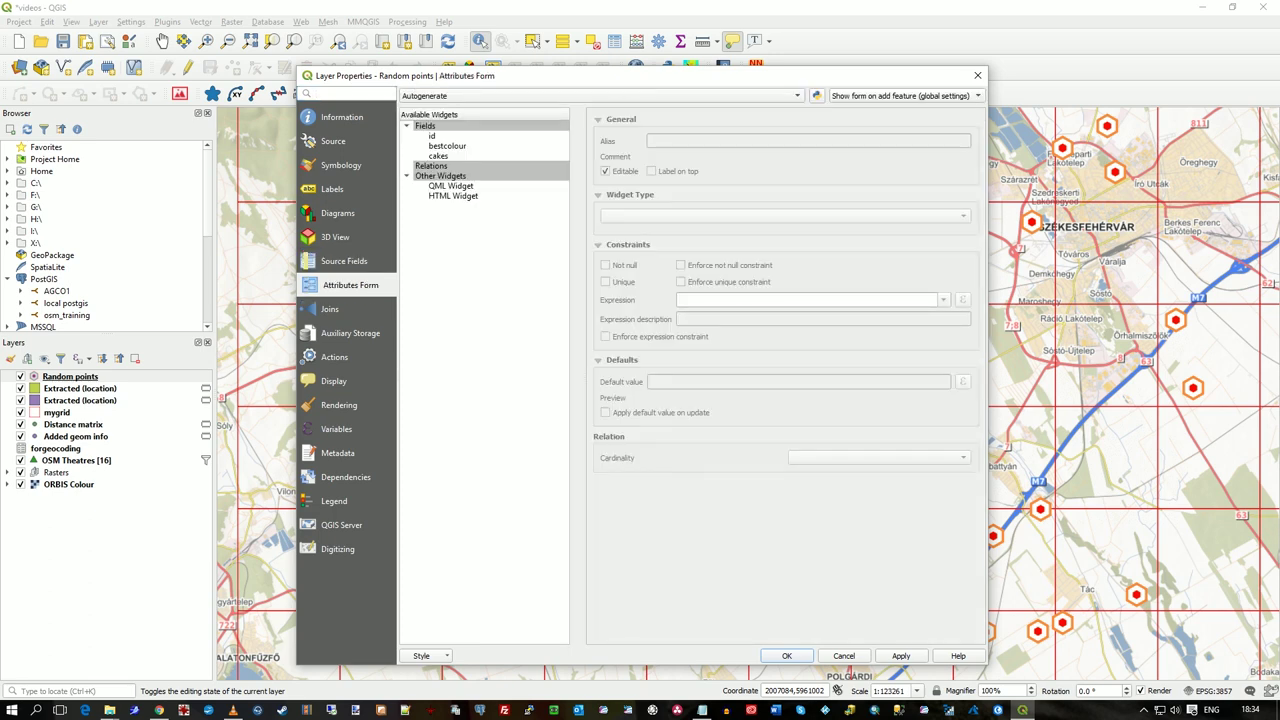
click(447, 146)
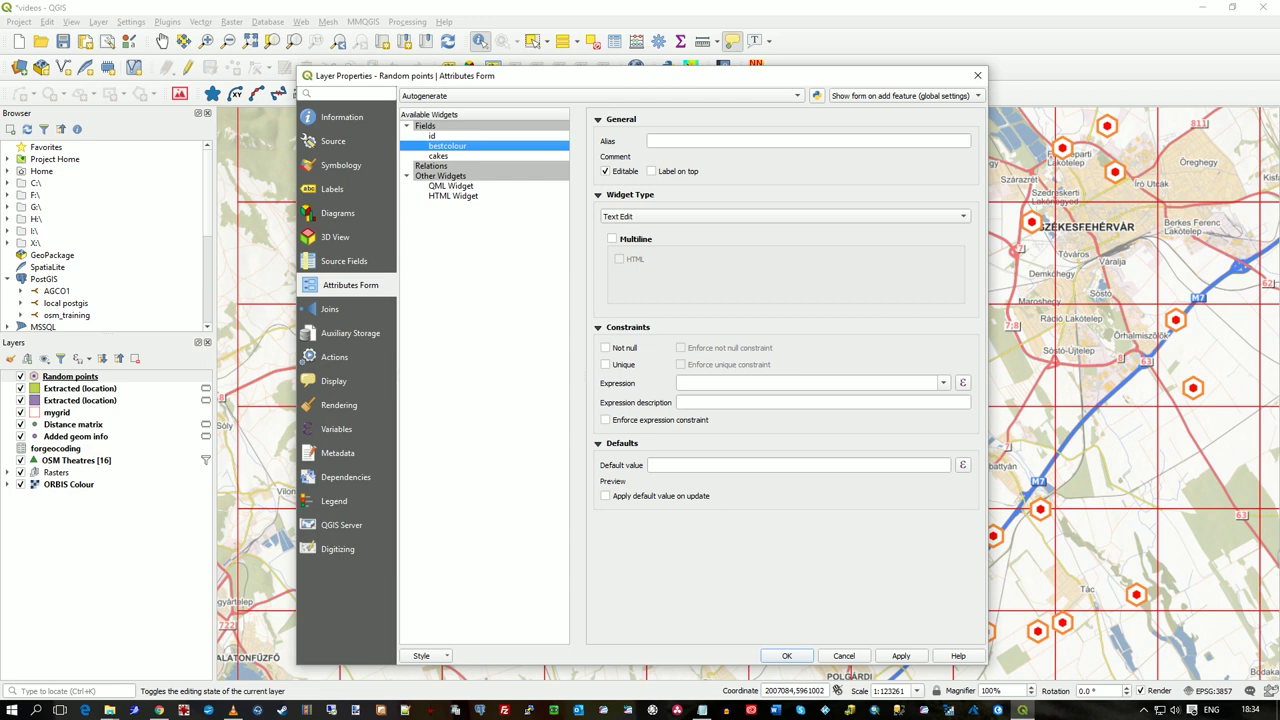
click(650, 141)
text(Please choose a colour)
Set the bestcolour field's widget type to Color
click(784, 216)
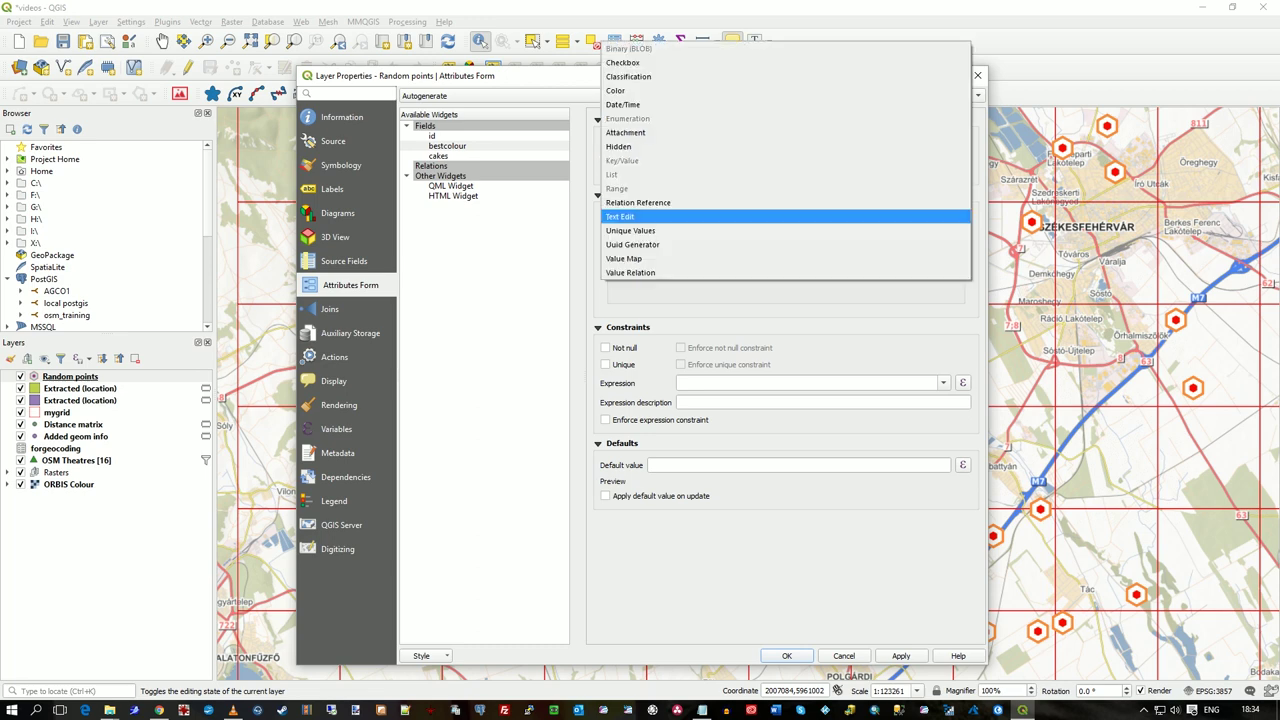
key(Escape)
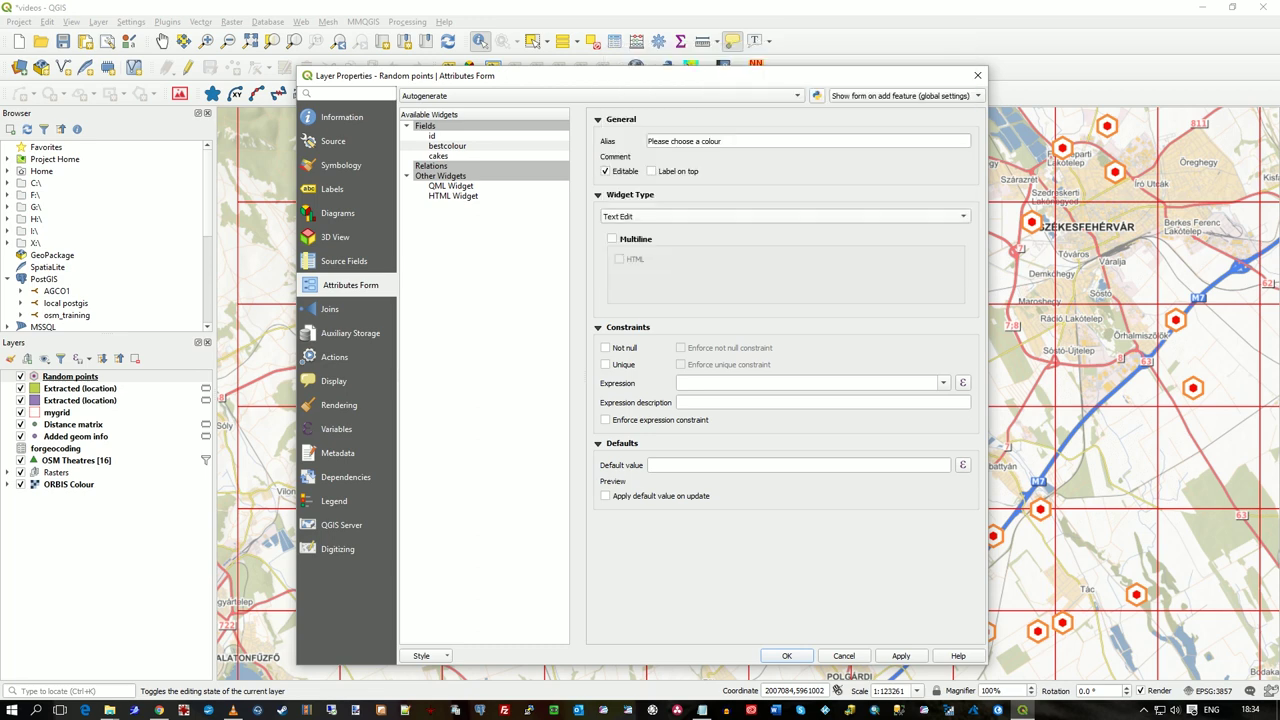
click(598, 194)
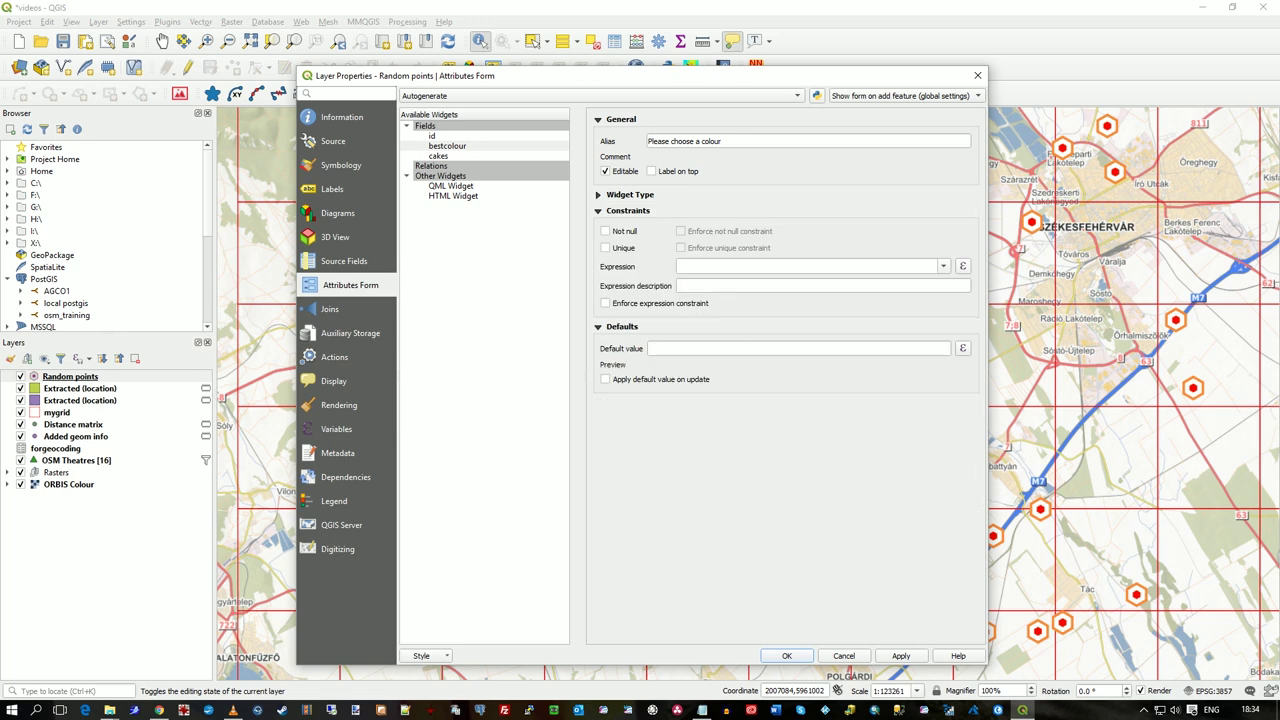
click(598, 194)
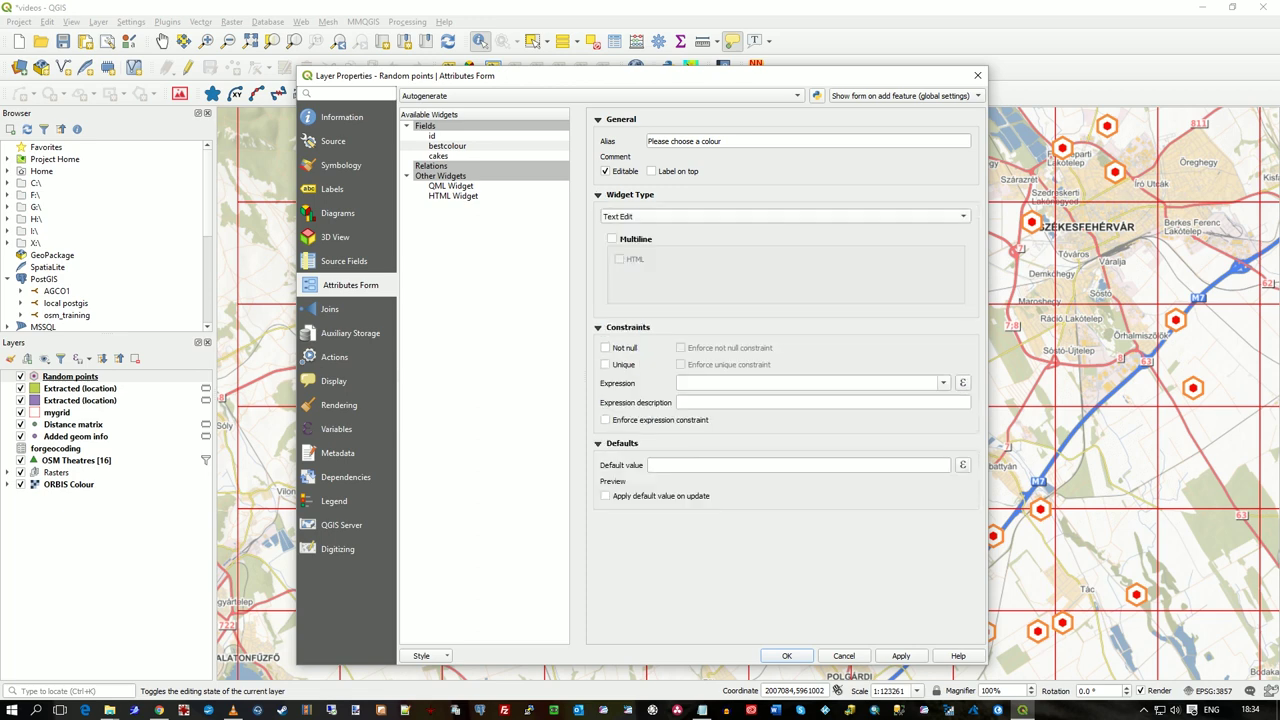
click(784, 216)
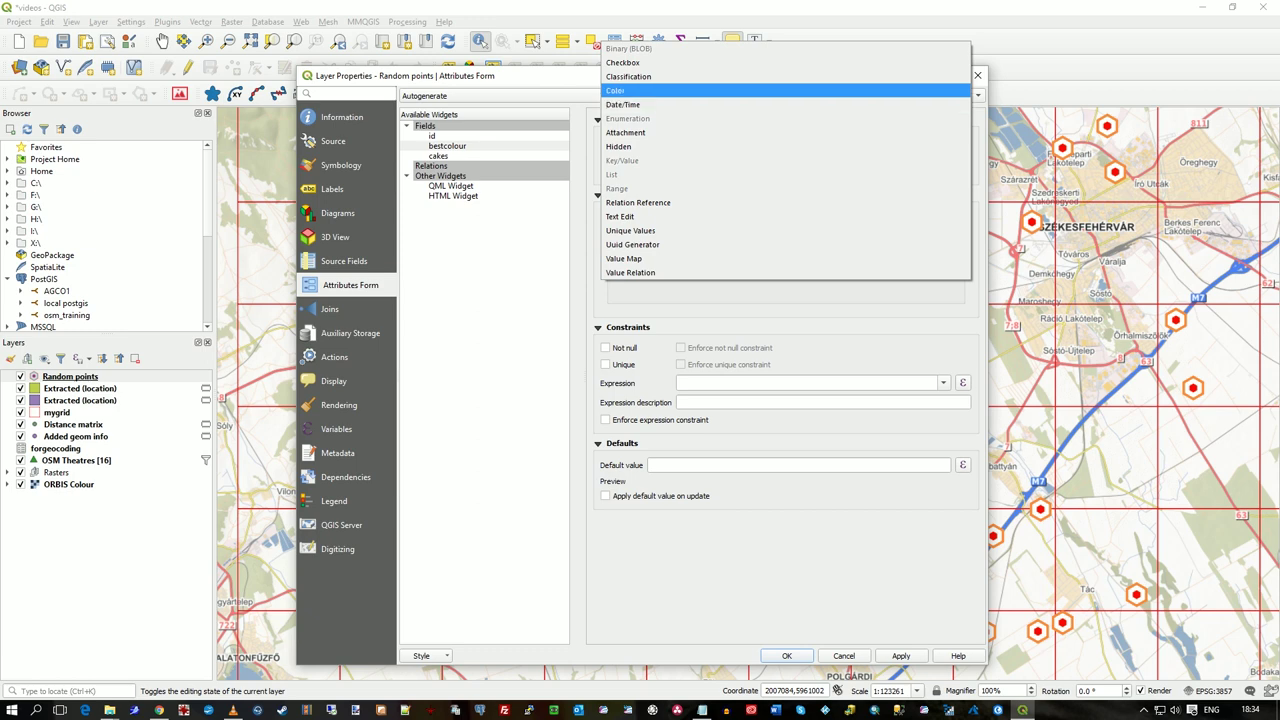
click(623, 90)
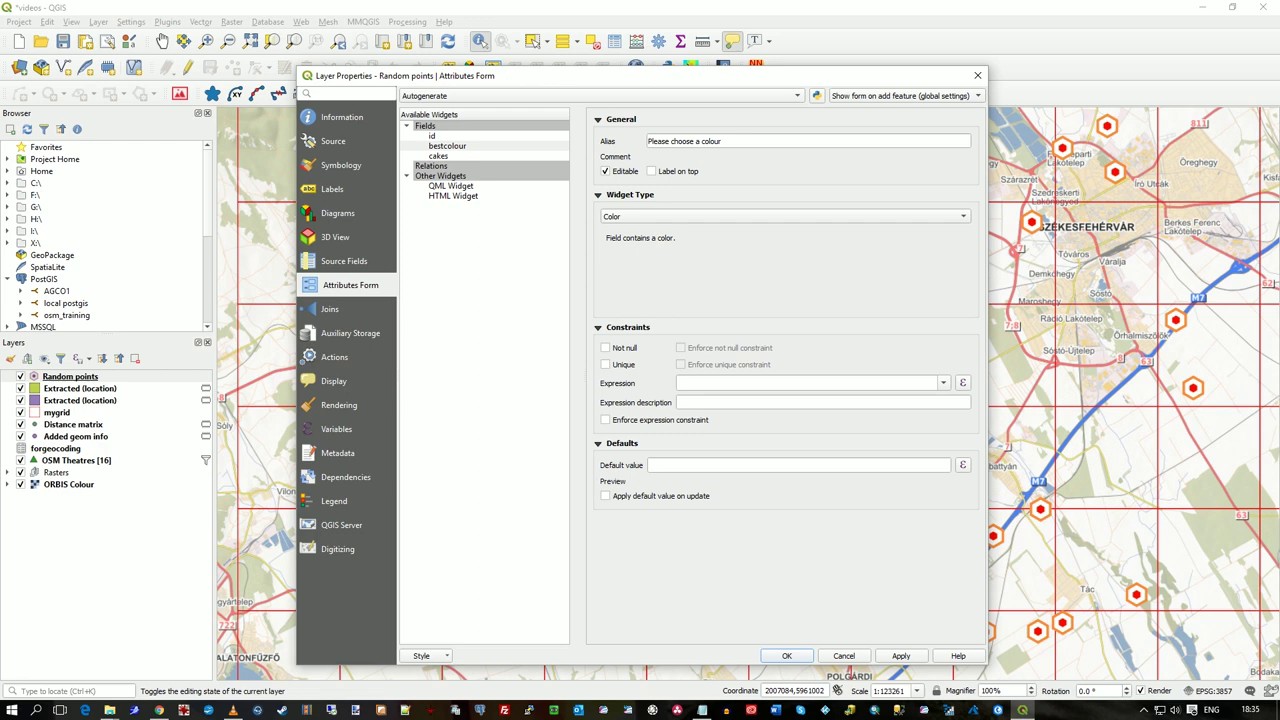
Give the cakes field the alias "Do they sell cakes?" and set its widget type to Checkbox
click(438, 155)
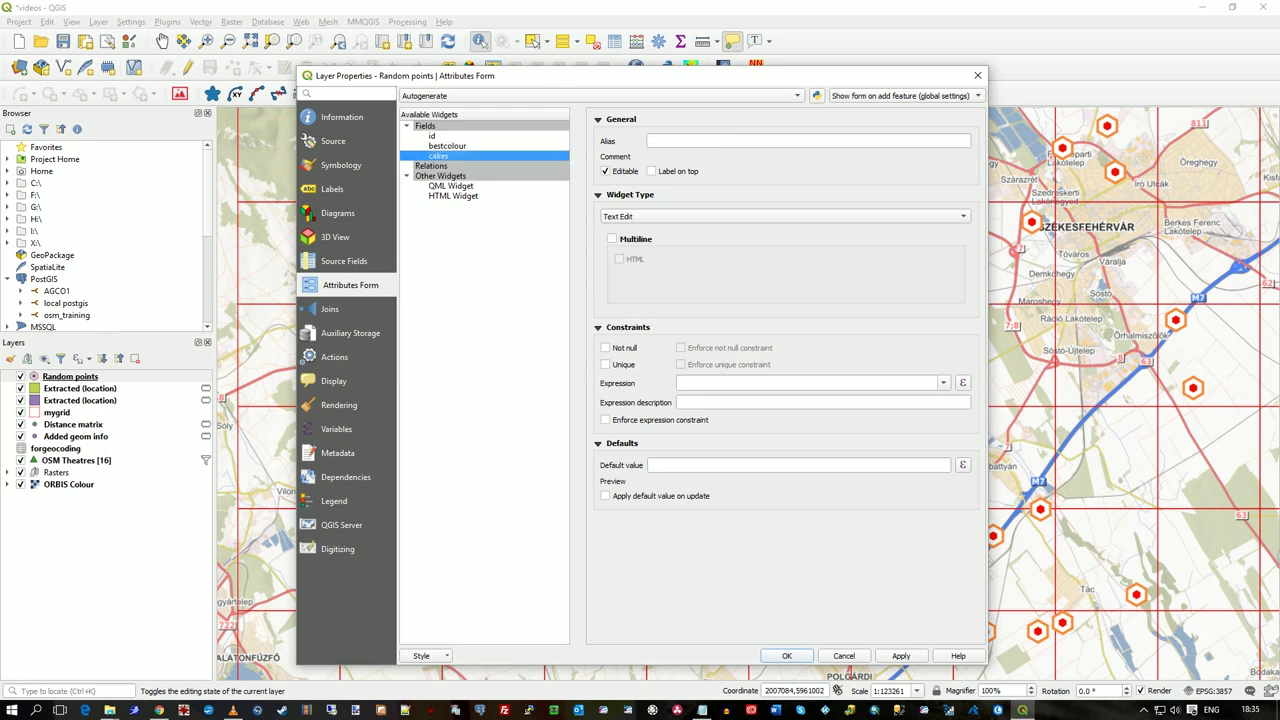
click(650, 141)
text(Do th)
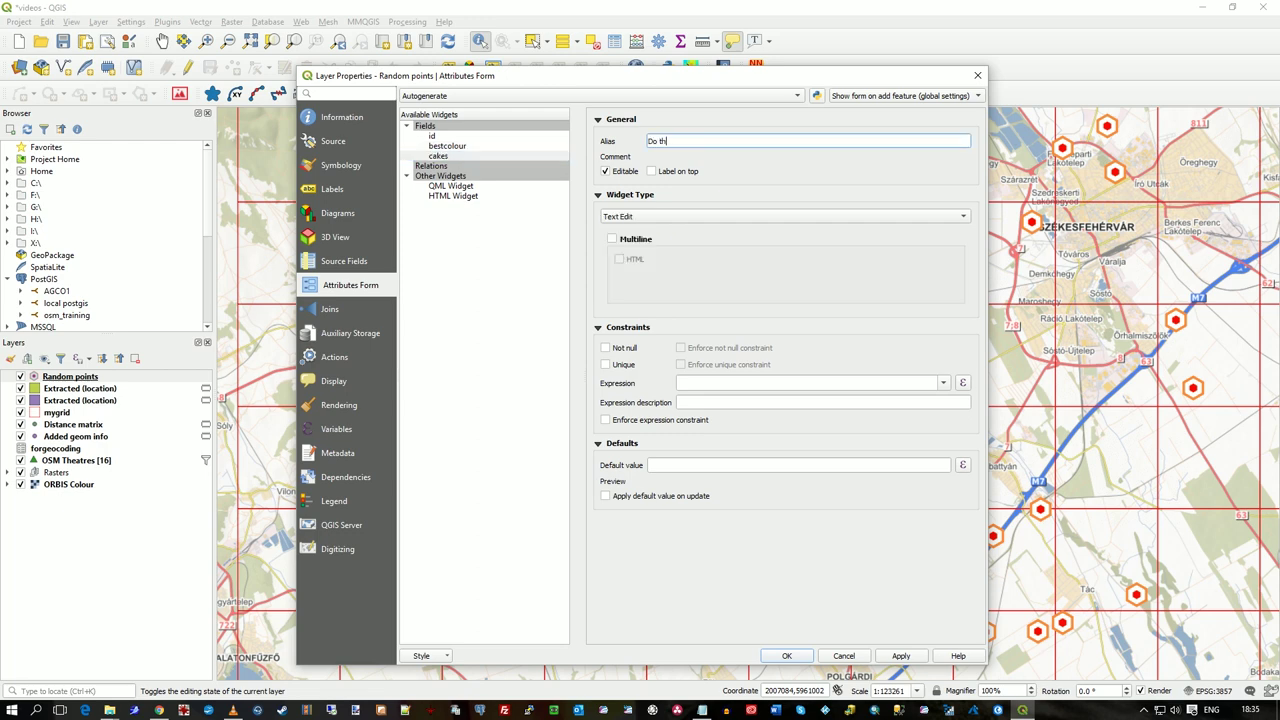
text(ey sell cakes?)
click(785, 216)
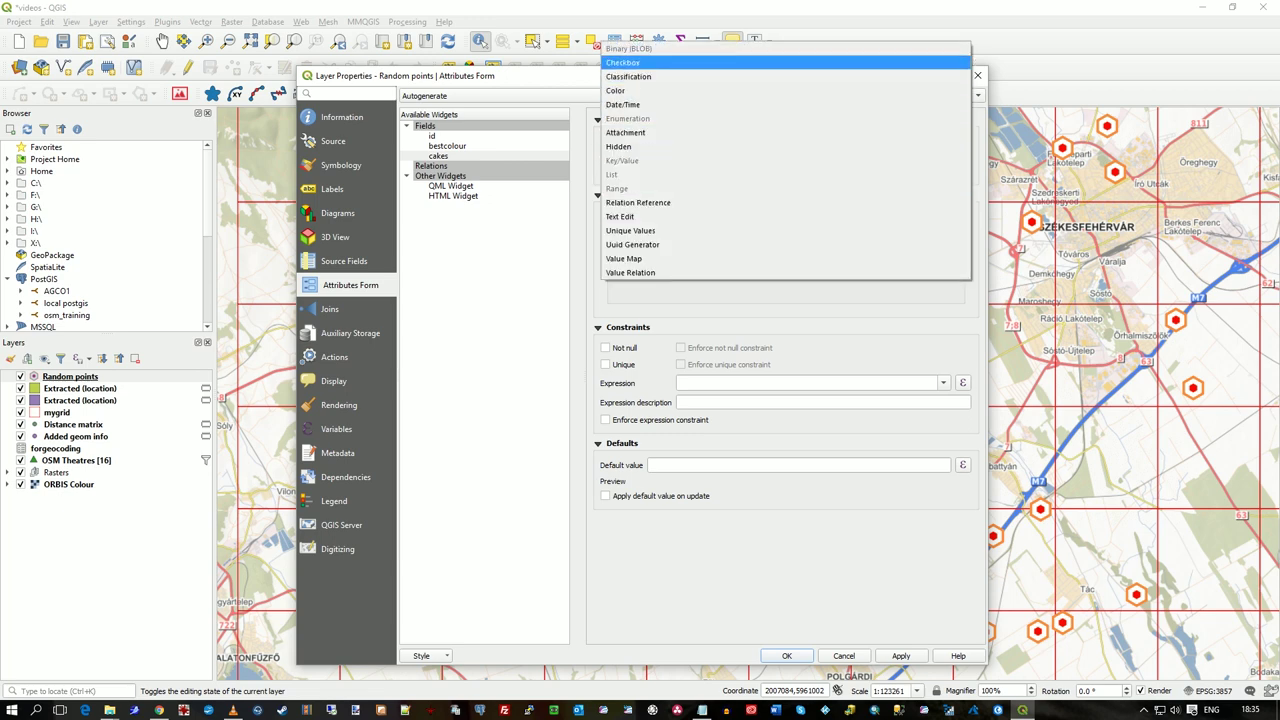
key(Return)
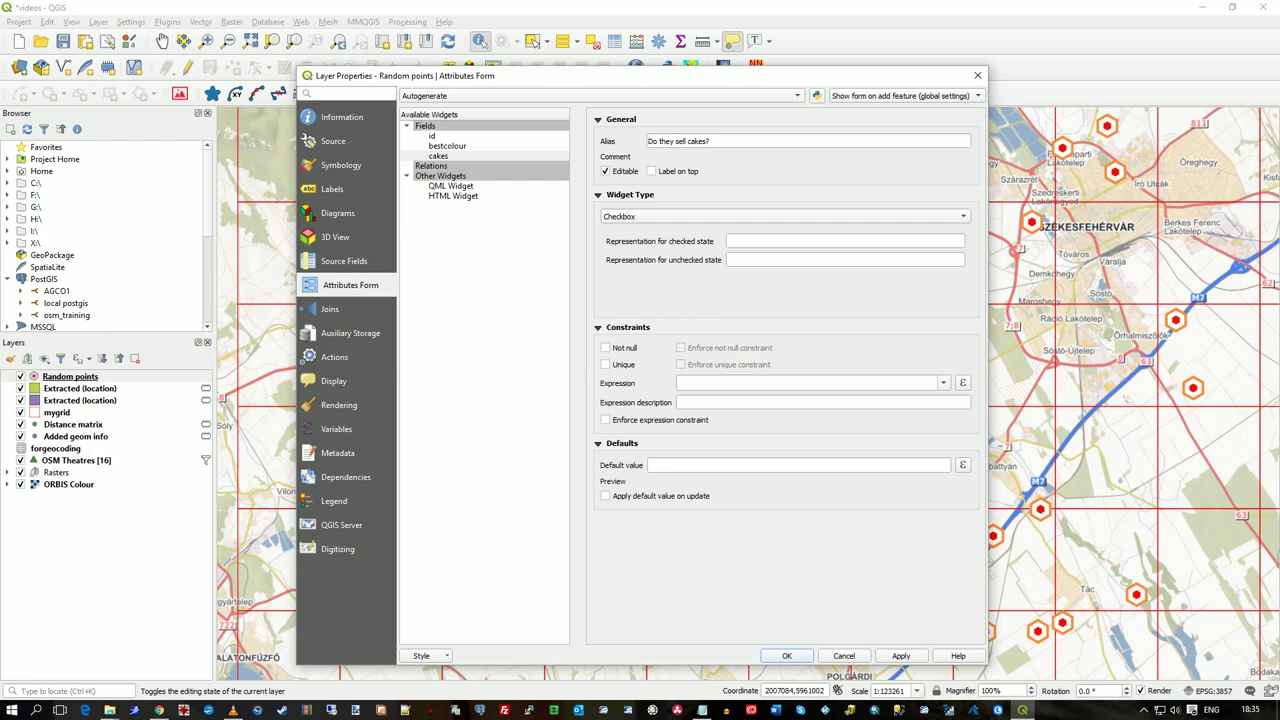
click(844, 241)
click(903, 95)
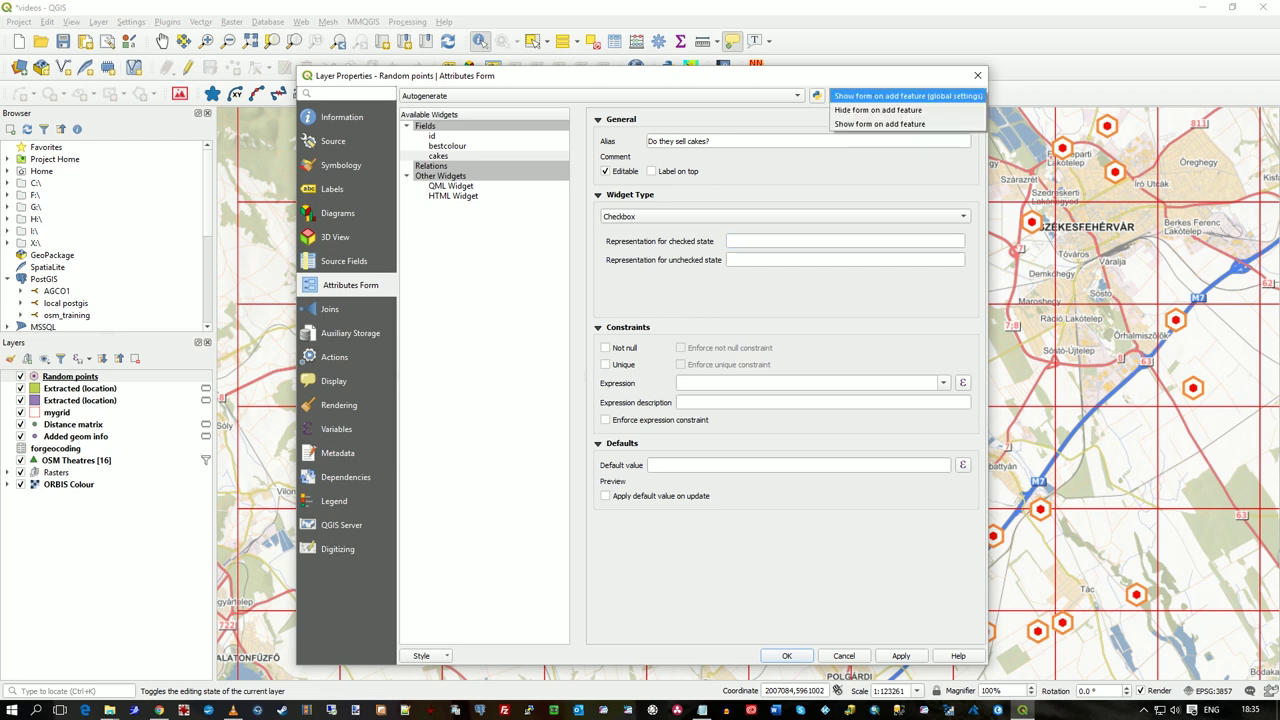
key(Escape)
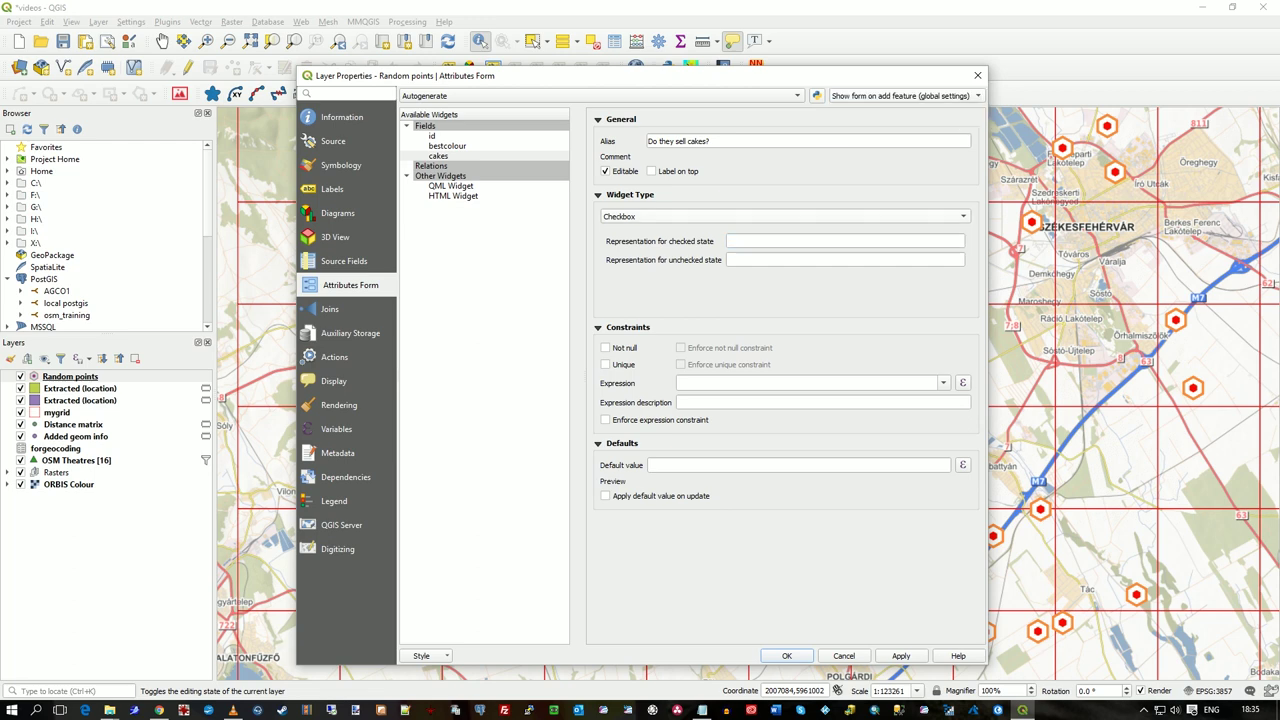
Represent the cakes checkbox's checked state as YES and unchecked state as NO, and check the attribute form of the point near Ősi
click(844, 241)
text(ES)
click(729, 259)
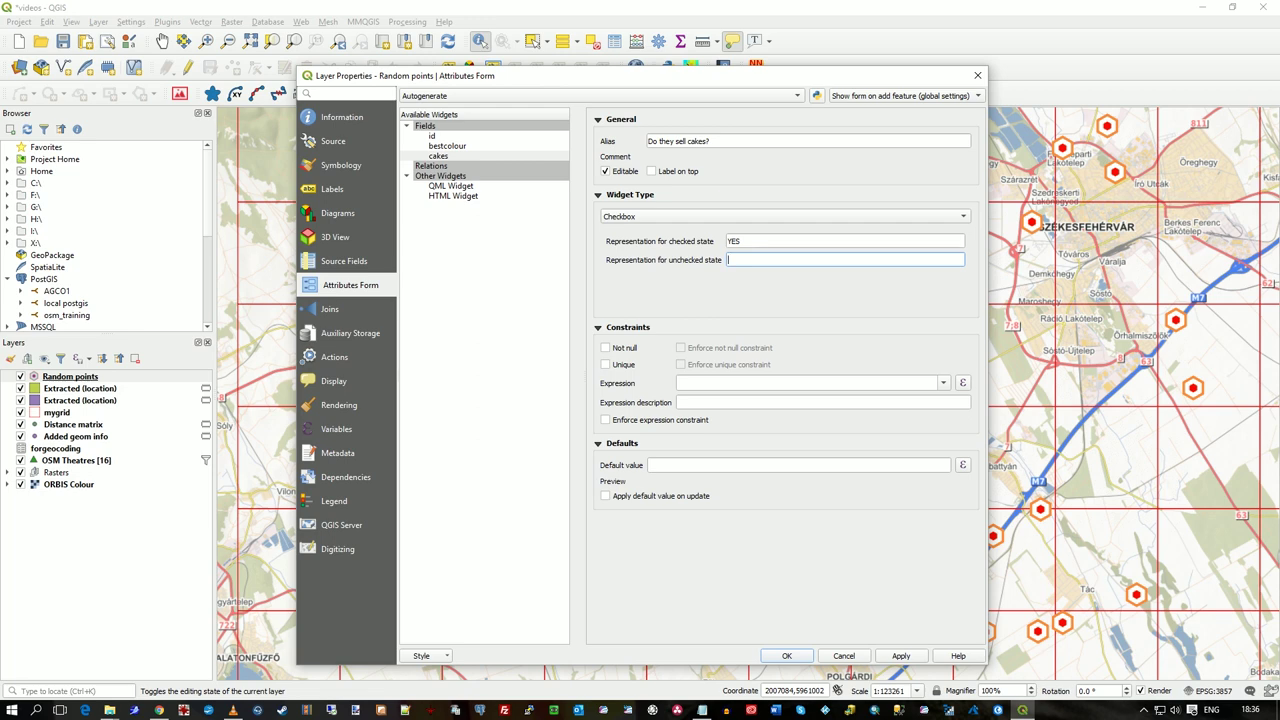
text(NO)
click(900, 655)
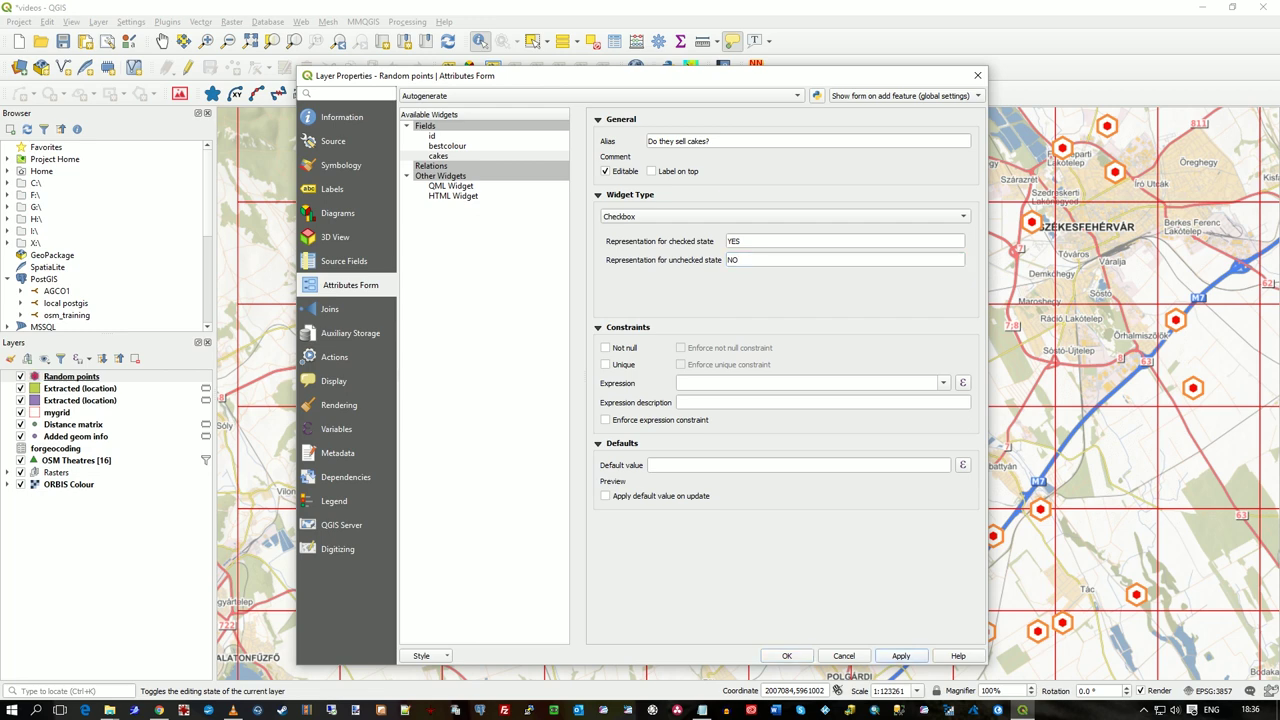
click(786, 655)
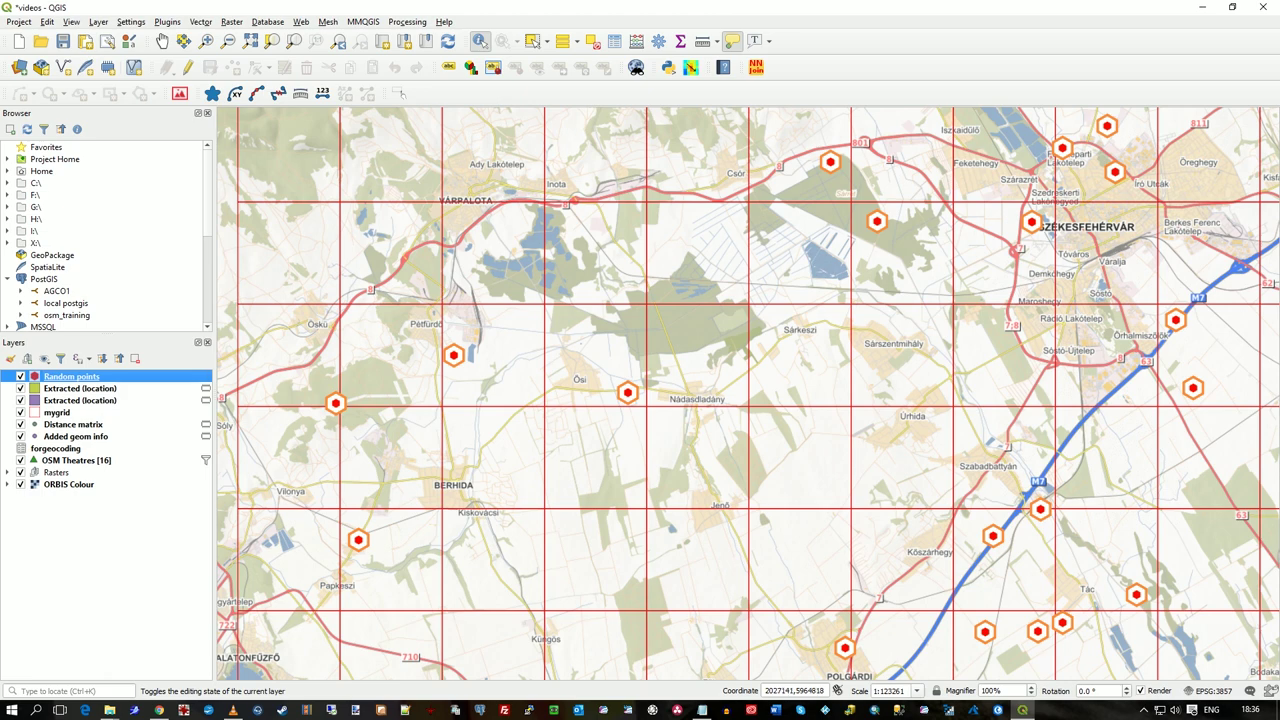
click(628, 393)
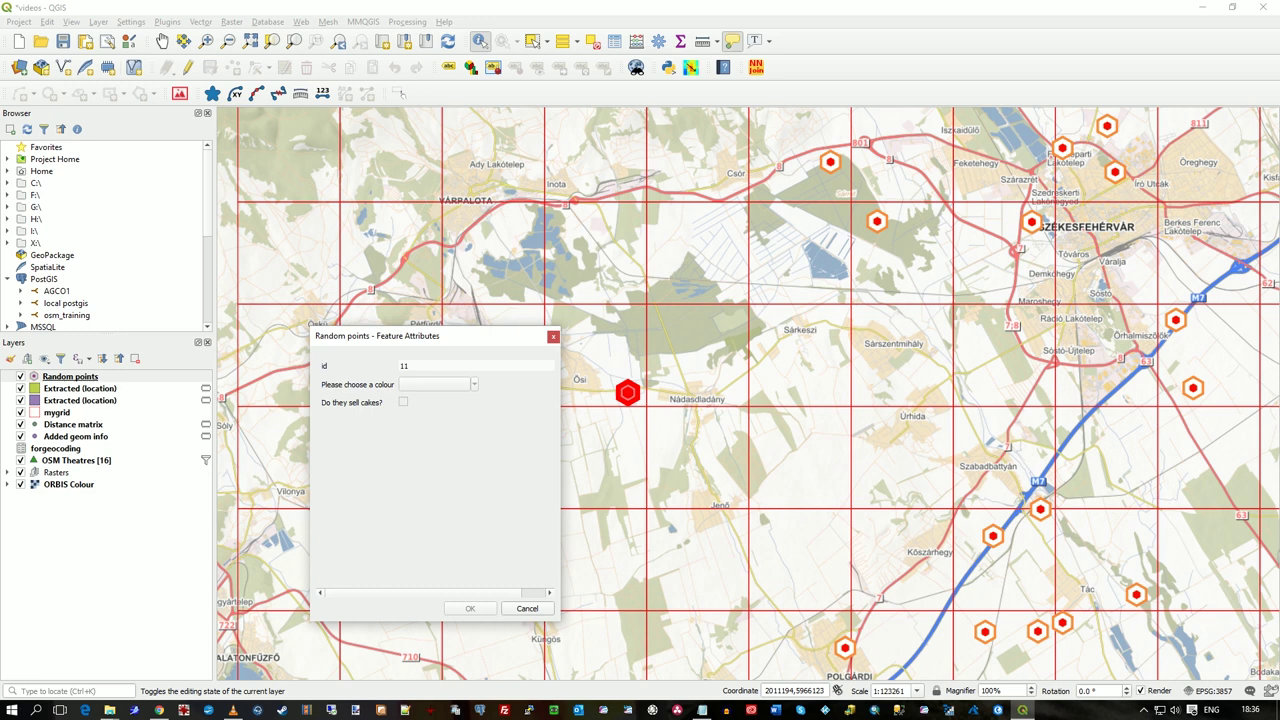
click(527, 608)
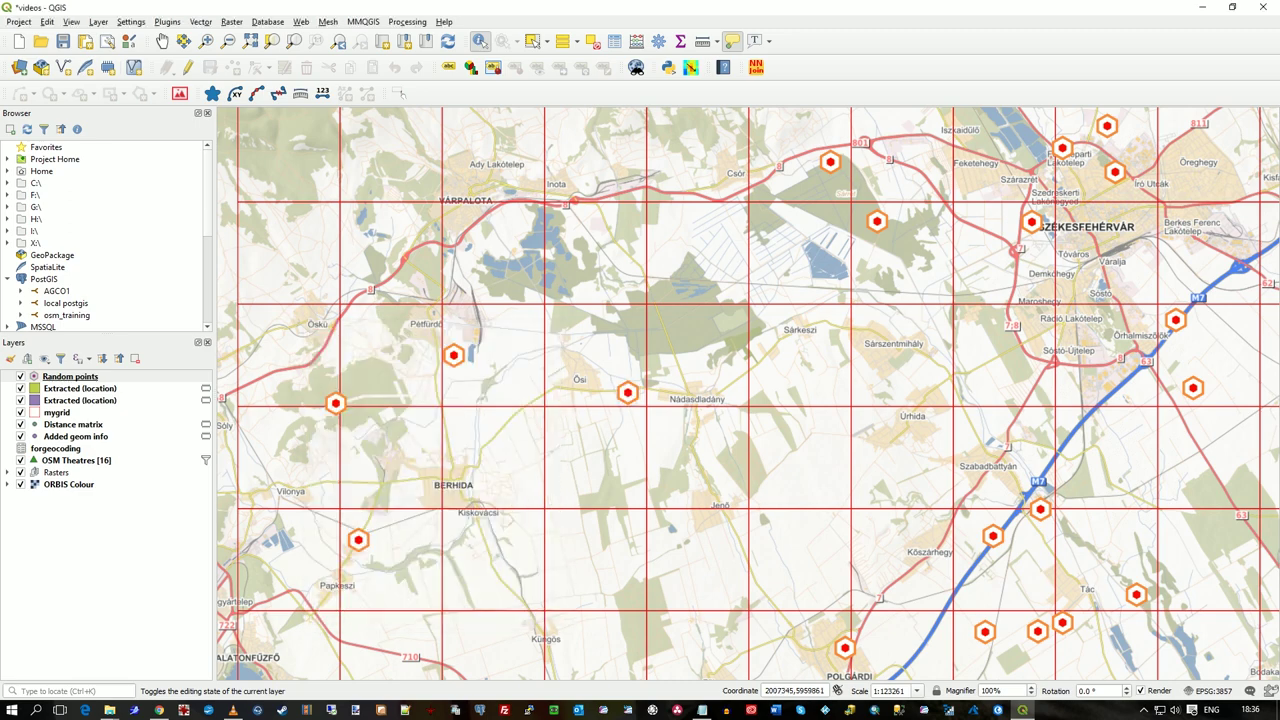
Open the Random points attribute table, widen the "Do they sell cakes?" column and move the table clear of the map
right_click(86, 376)
click(130, 508)
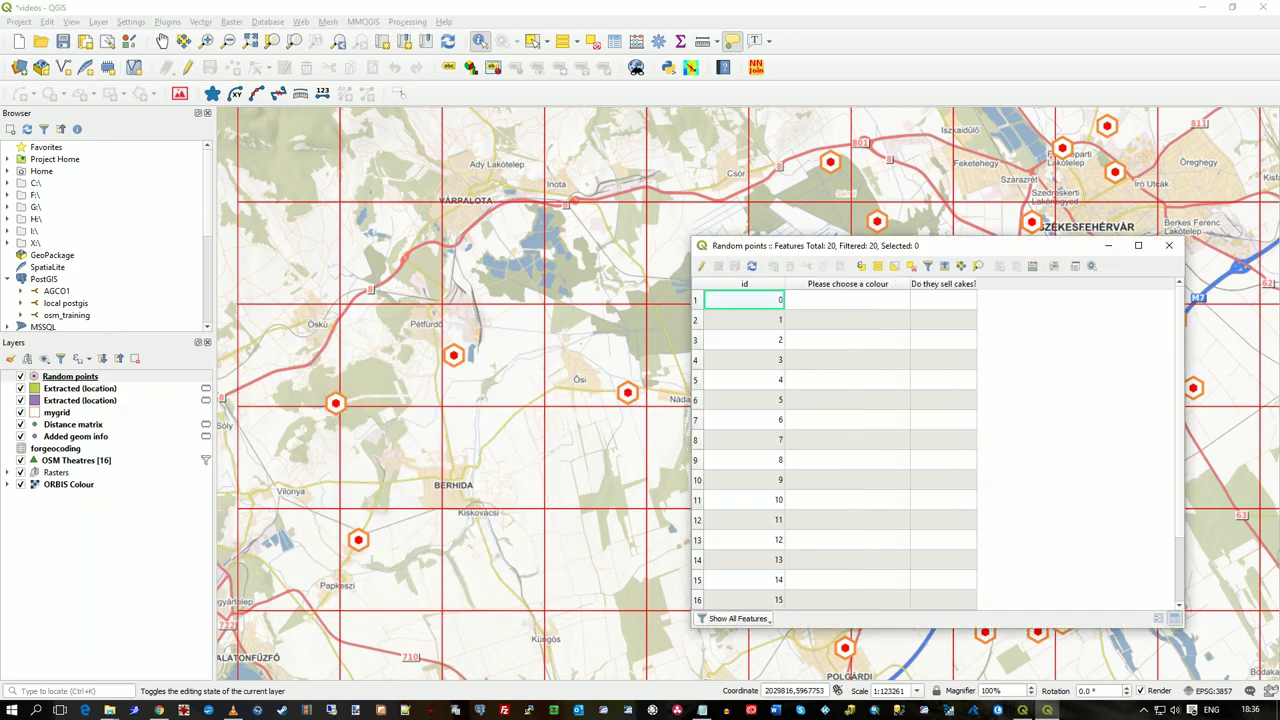
drag(977, 283, 1055, 283)
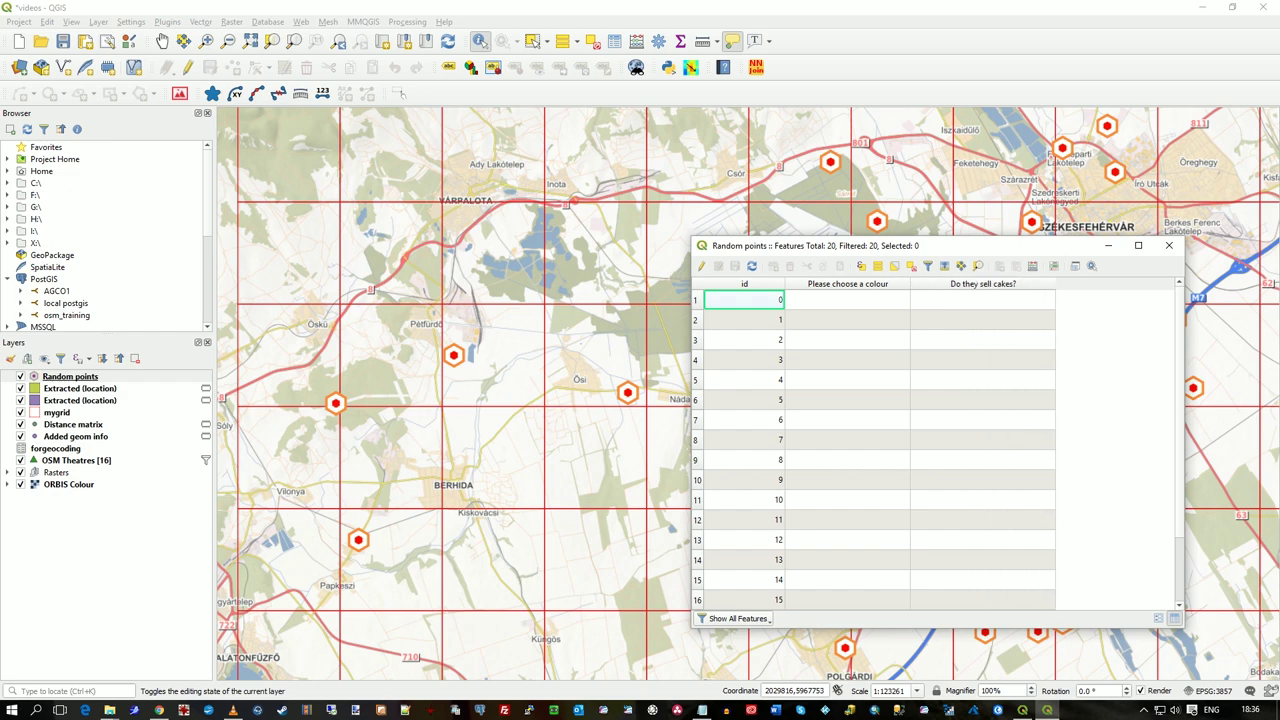
drag(991, 246, 0, 246)
Enable editing on Random points, give the point near Ősi the green #1ae41a with cakes ticked, and check its row in the attribute table
right_click(88, 377)
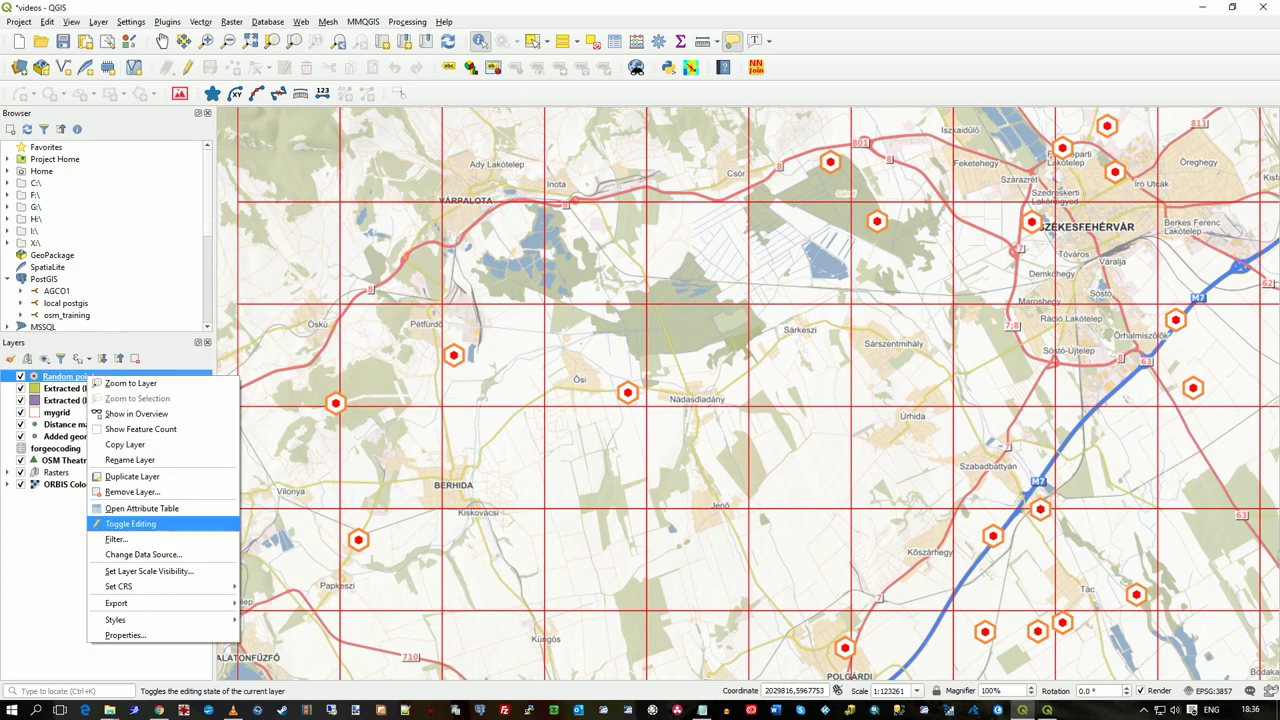
click(130, 524)
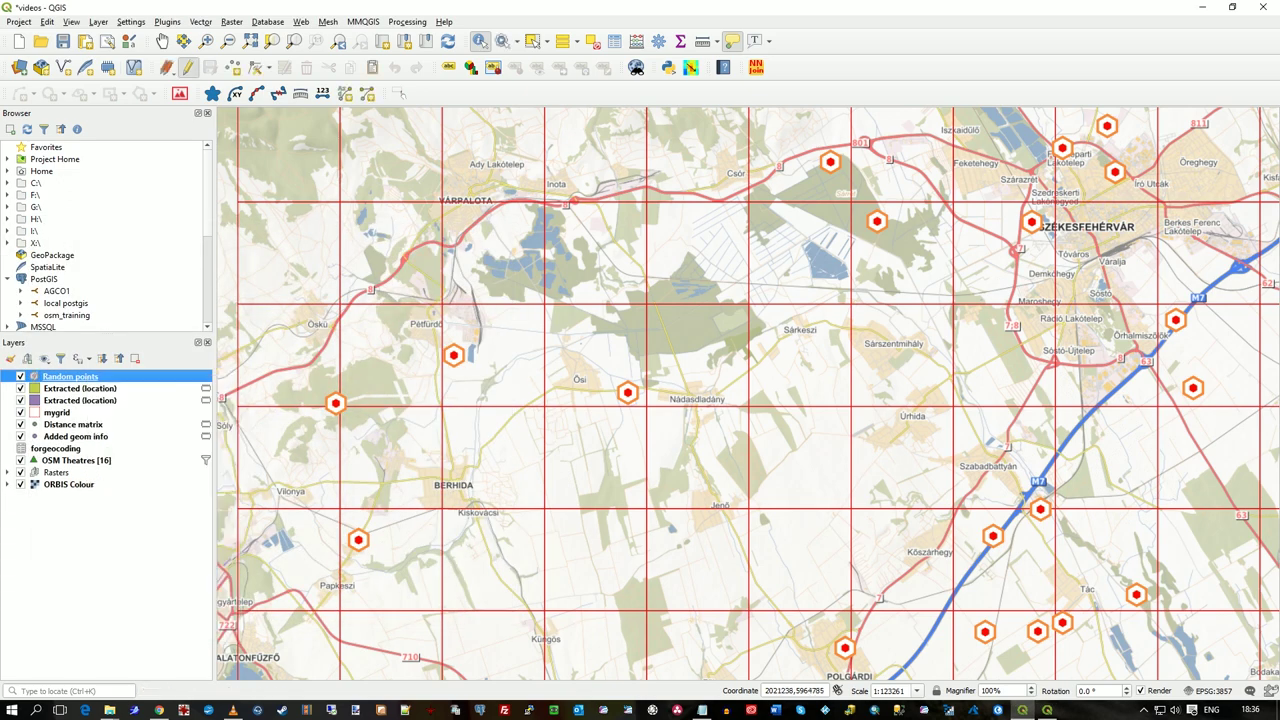
click(627, 392)
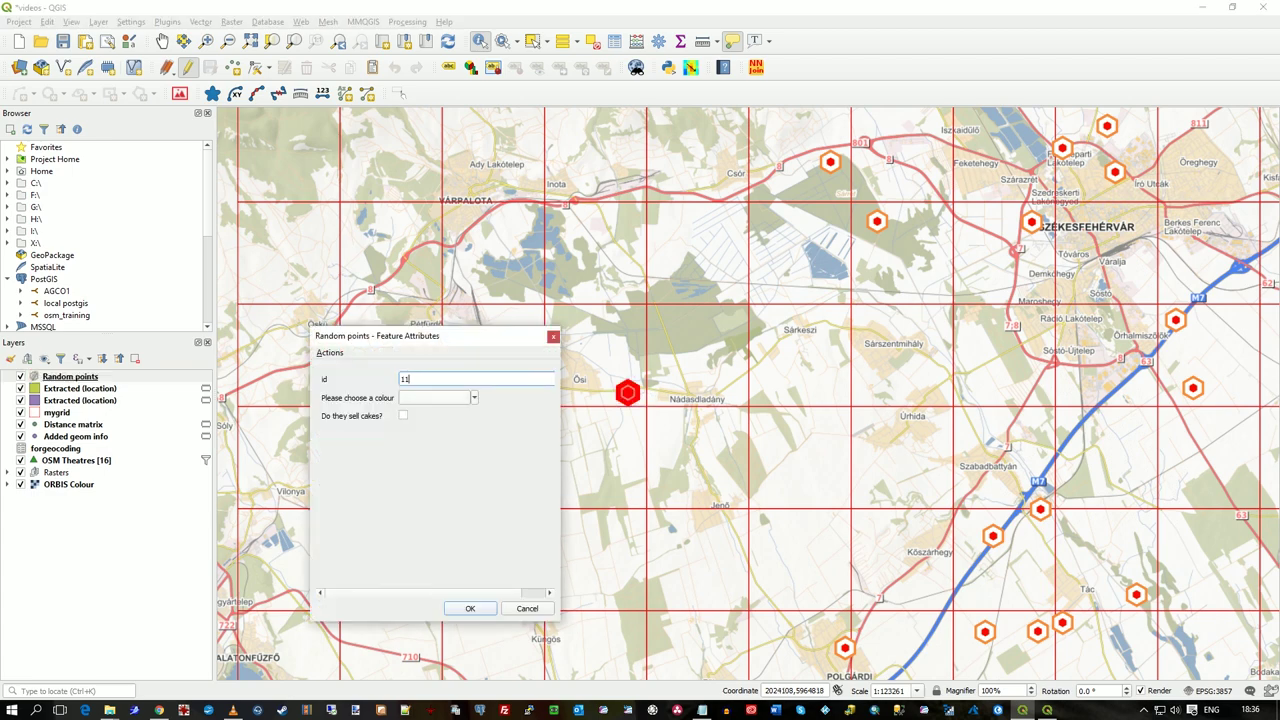
click(474, 397)
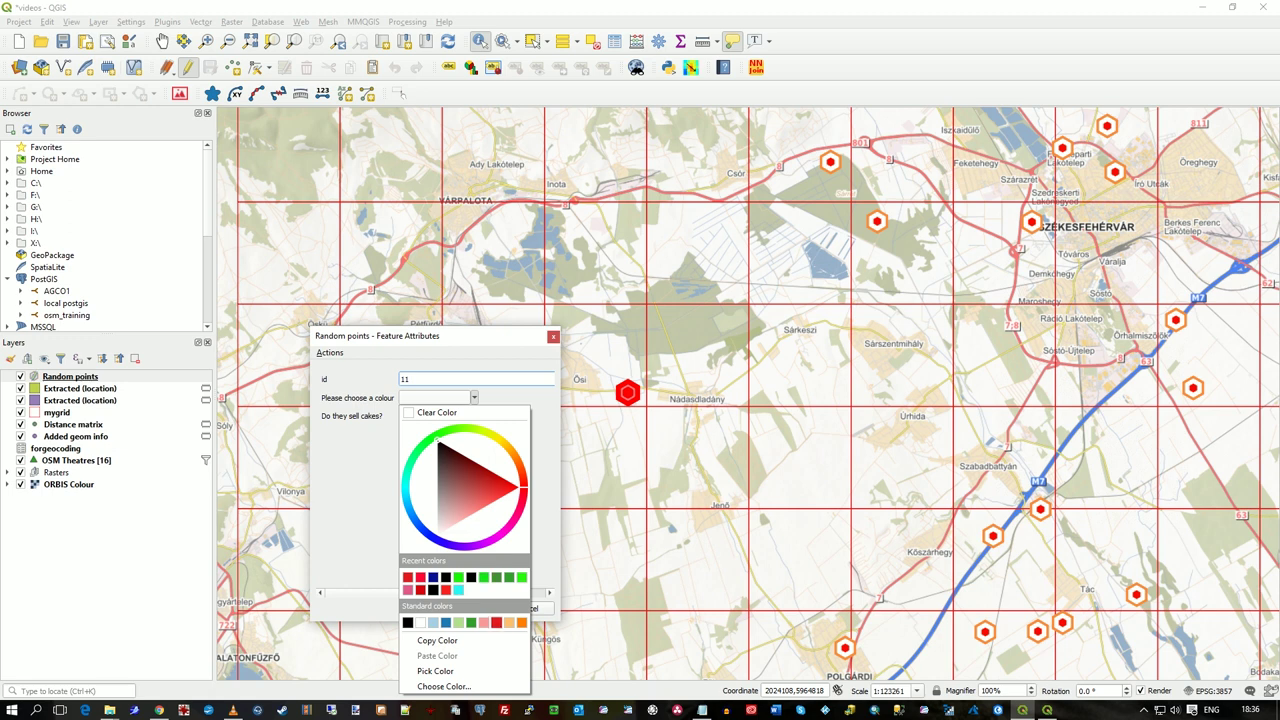
click(484, 577)
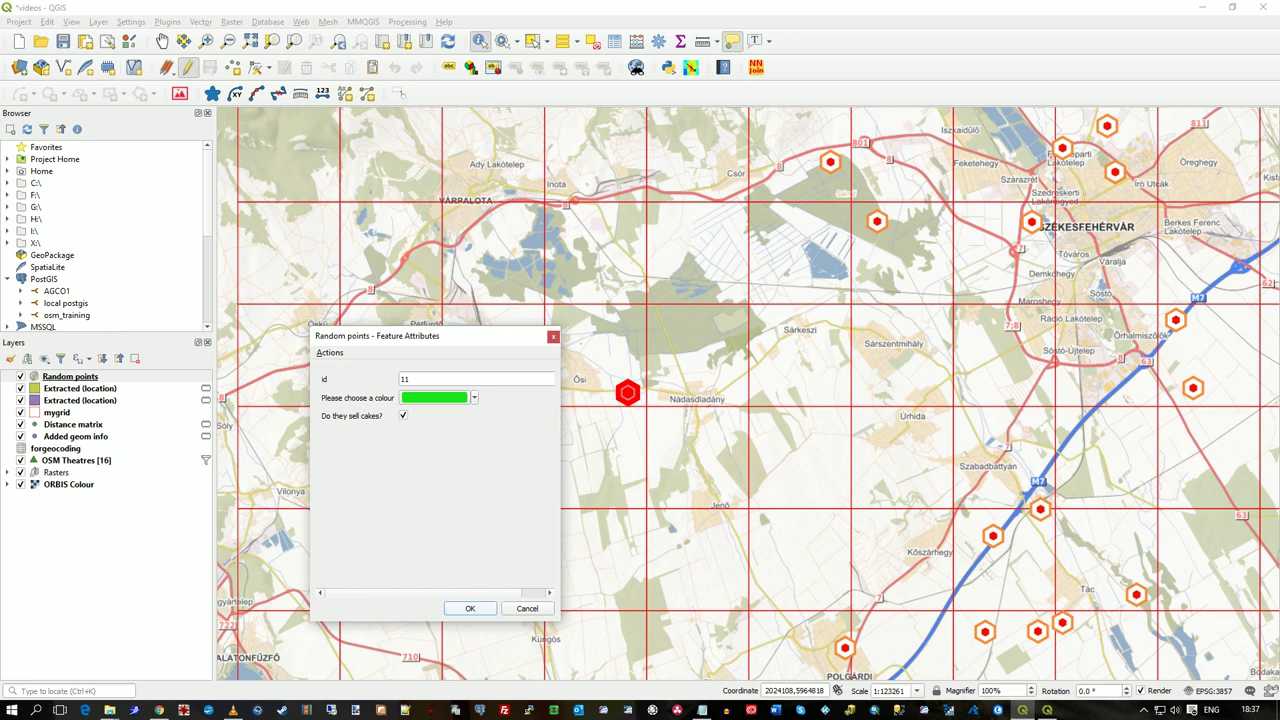
click(469, 608)
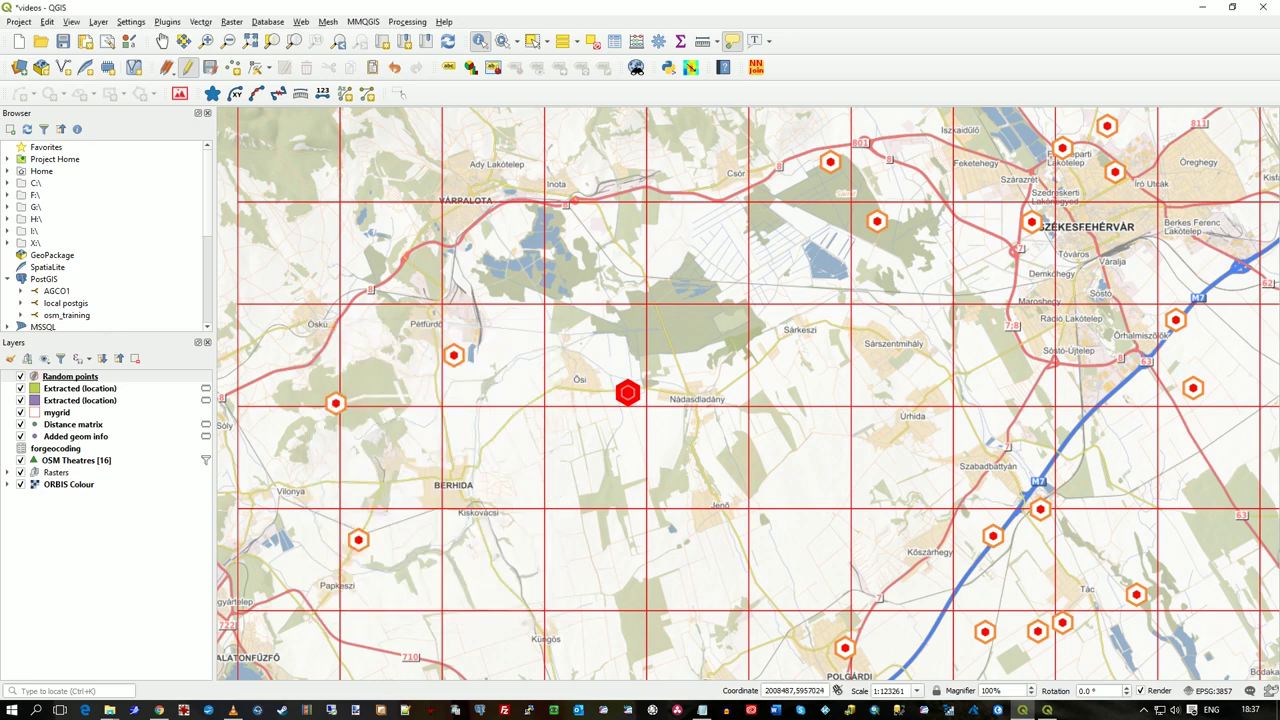
drag(0, 329, 1066, 226)
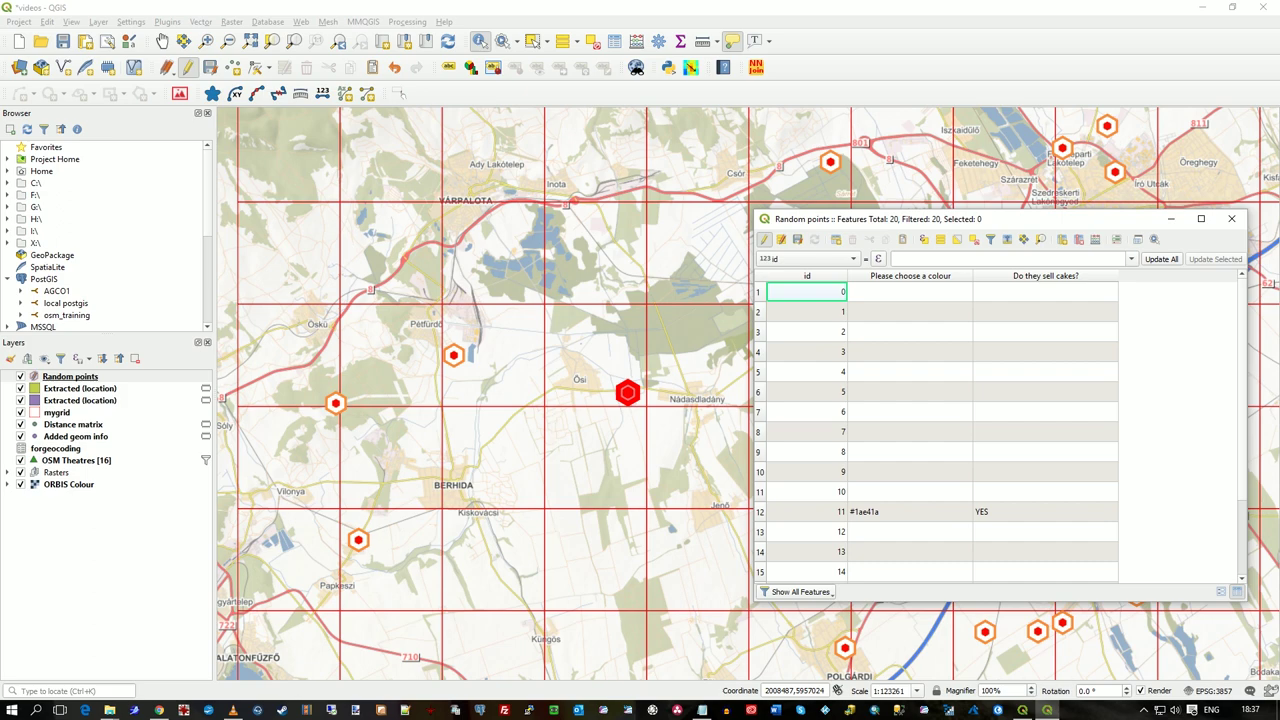
Untick "Do they sell cakes?" for the point near Ősi and check the stored value in the attribute table
click(628, 392)
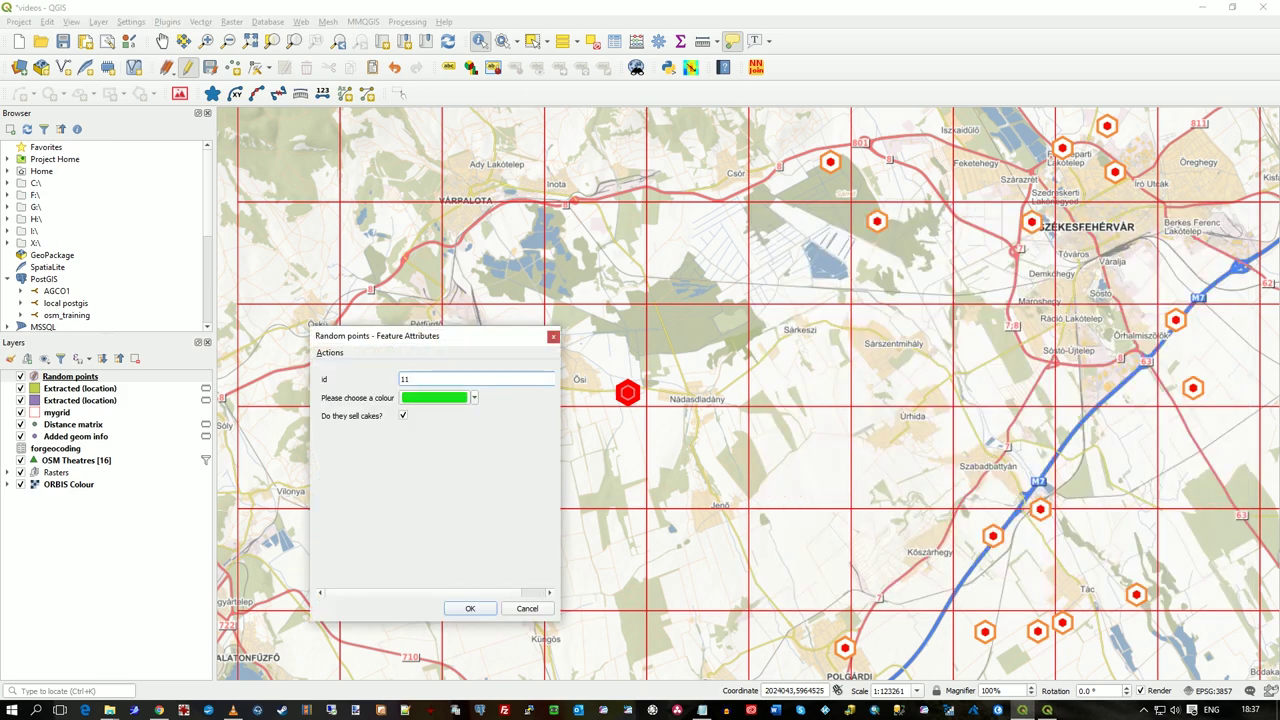
click(403, 415)
key(Return)
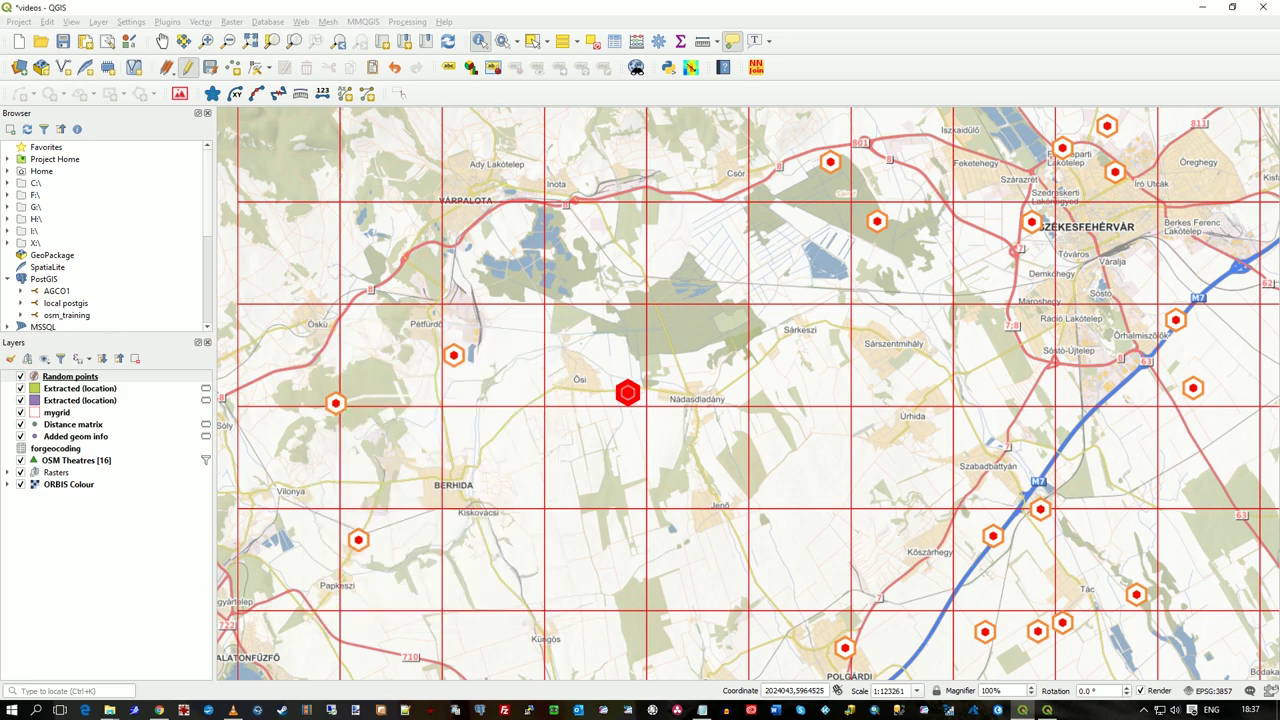
click(1046, 710)
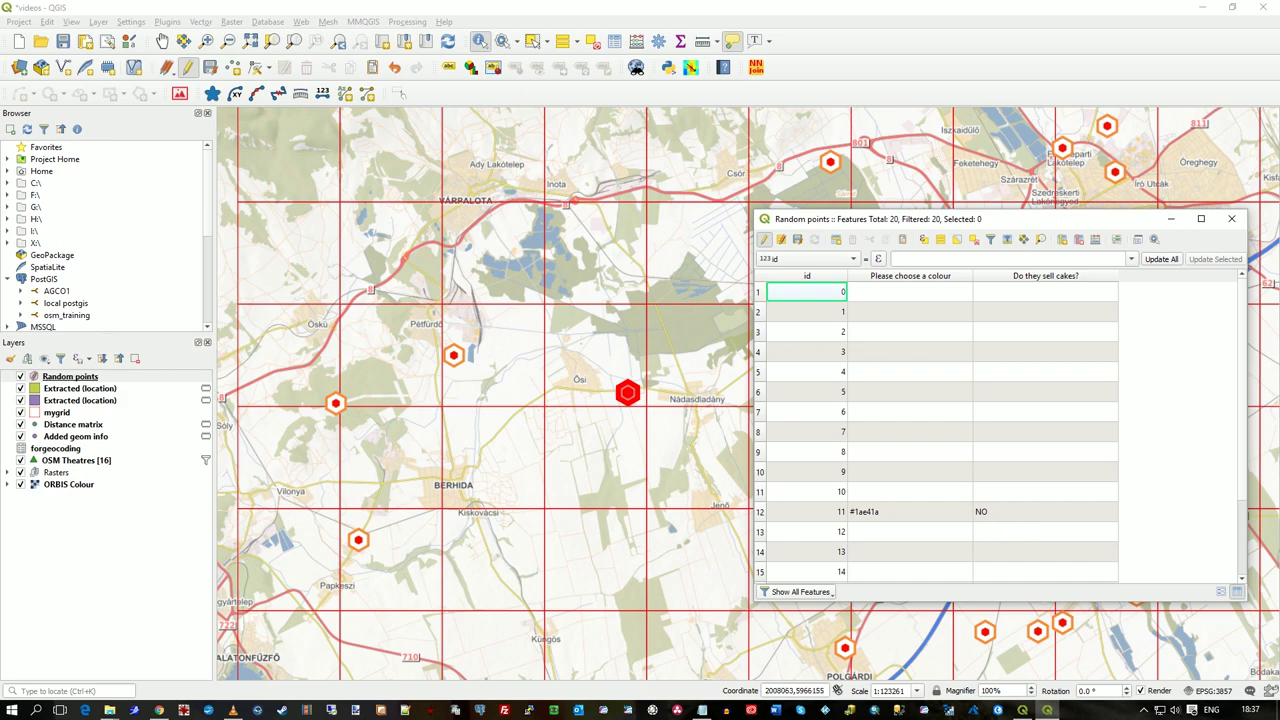
Enable Label on top for the bestcolour field in the Random points form and check the form of the point near Ősi
right_click(80, 377)
click(115, 665)
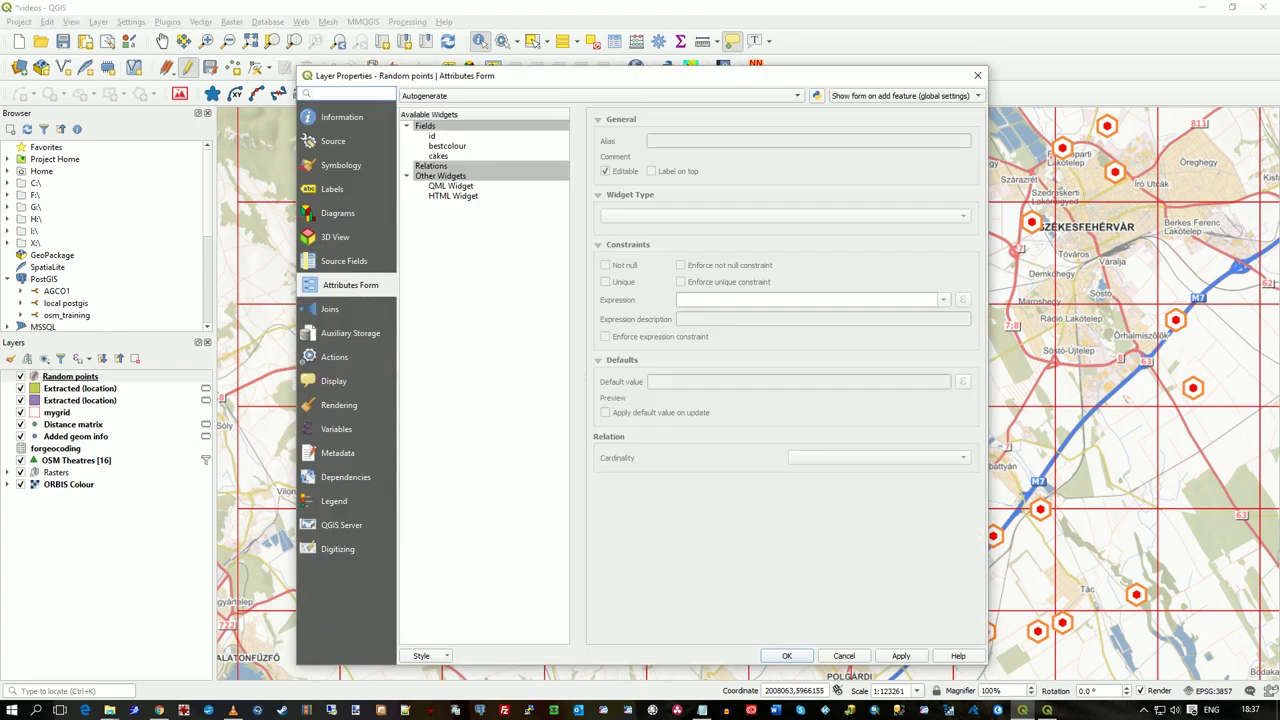
click(447, 146)
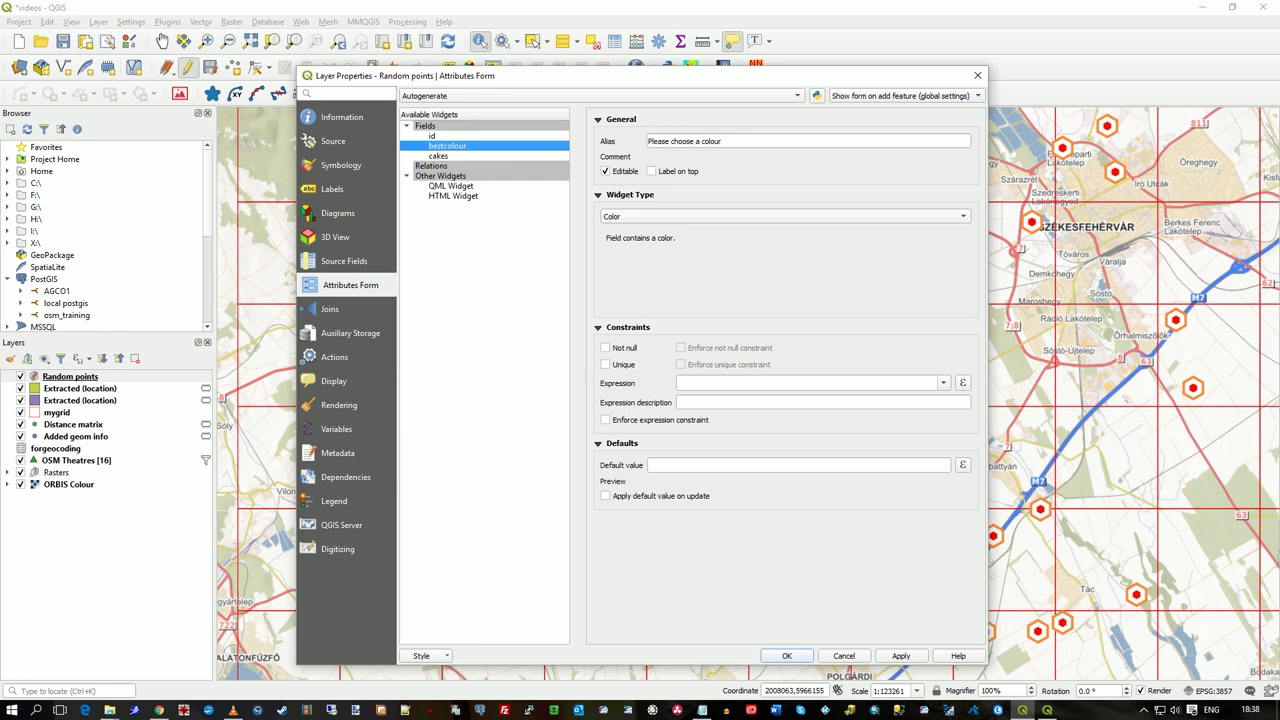
click(651, 171)
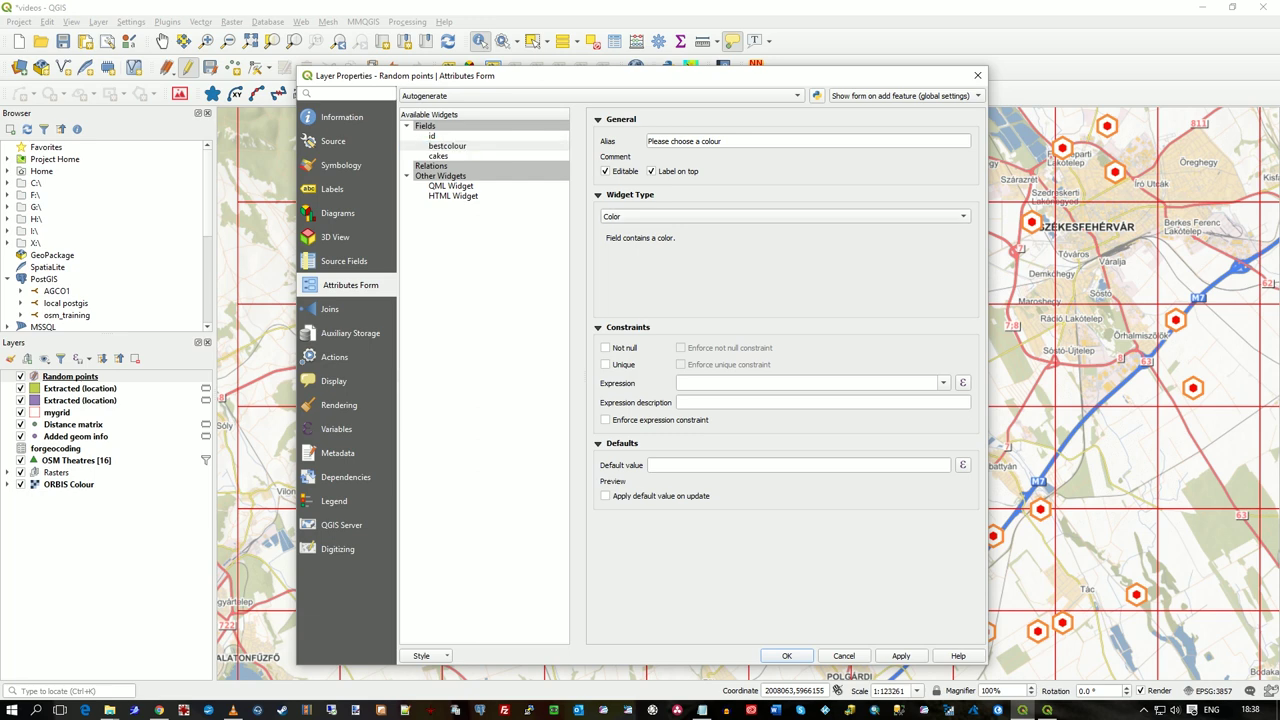
click(900, 655)
click(784, 216)
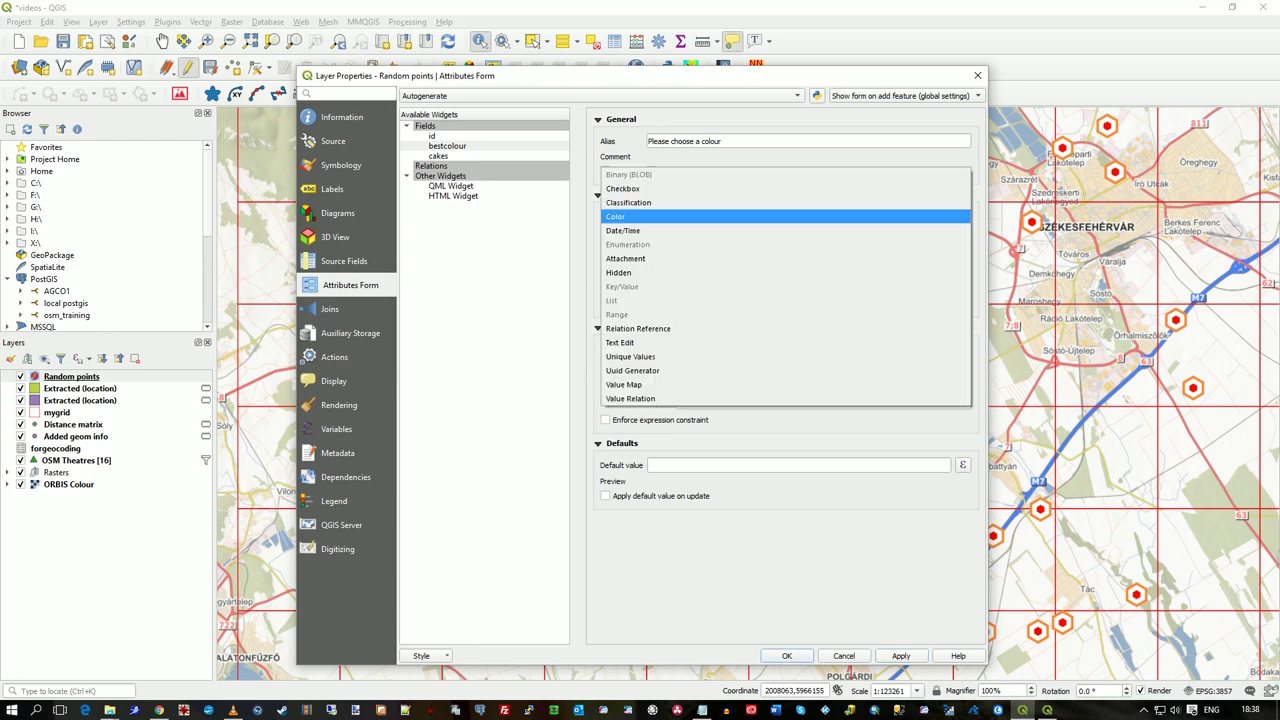
click(784, 216)
click(786, 655)
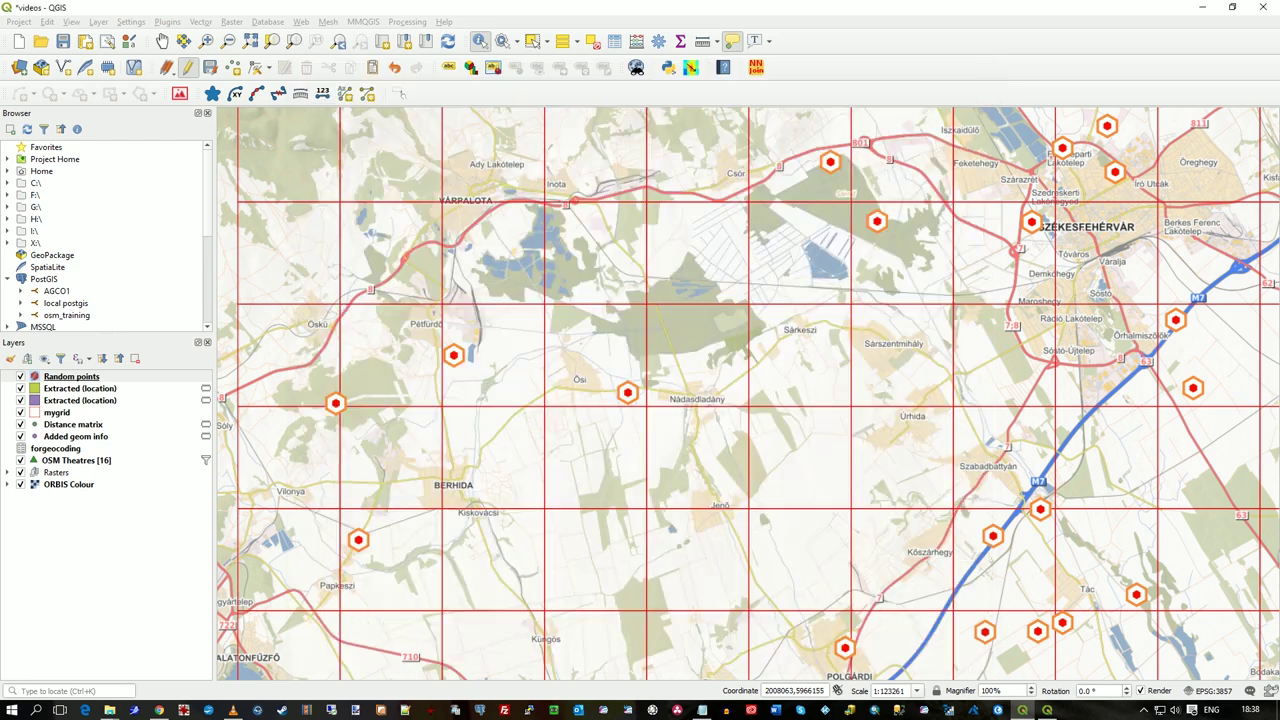
click(627, 392)
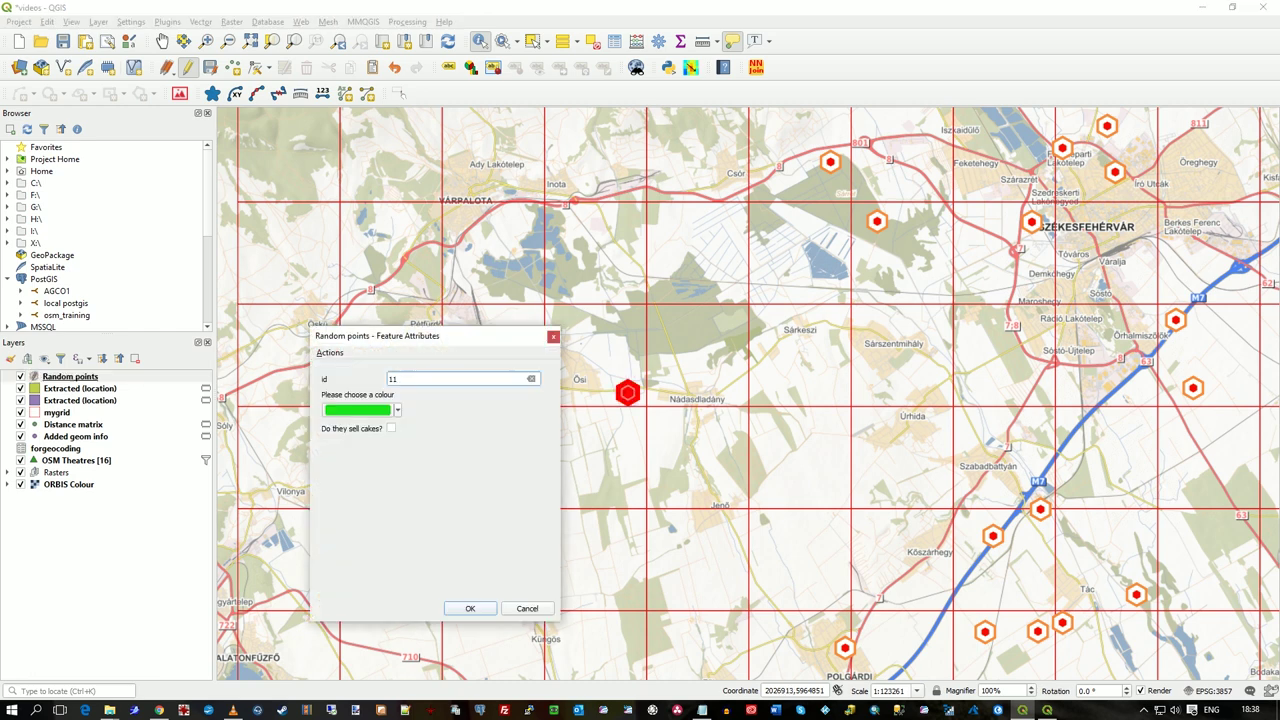
click(469, 608)
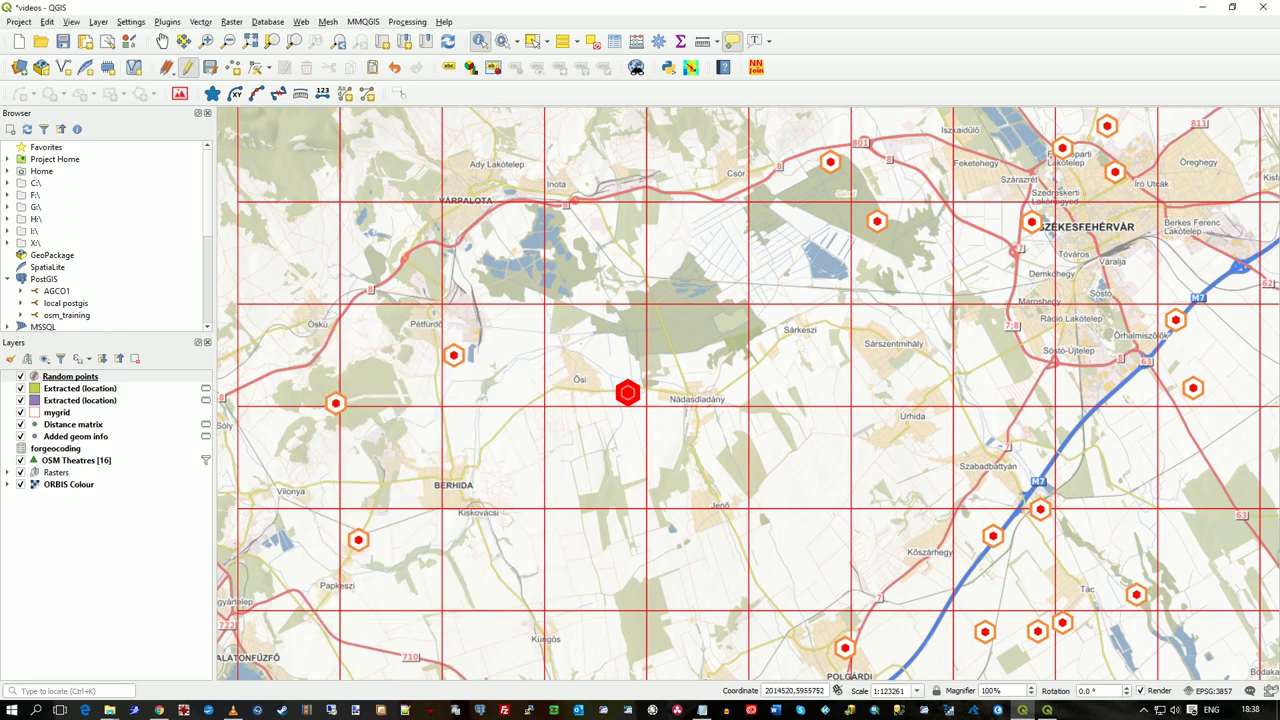
Enable Label on top for the cakes field and reopen the attribute form of the point near Ősi to check it
right_click(97, 377)
click(133, 668)
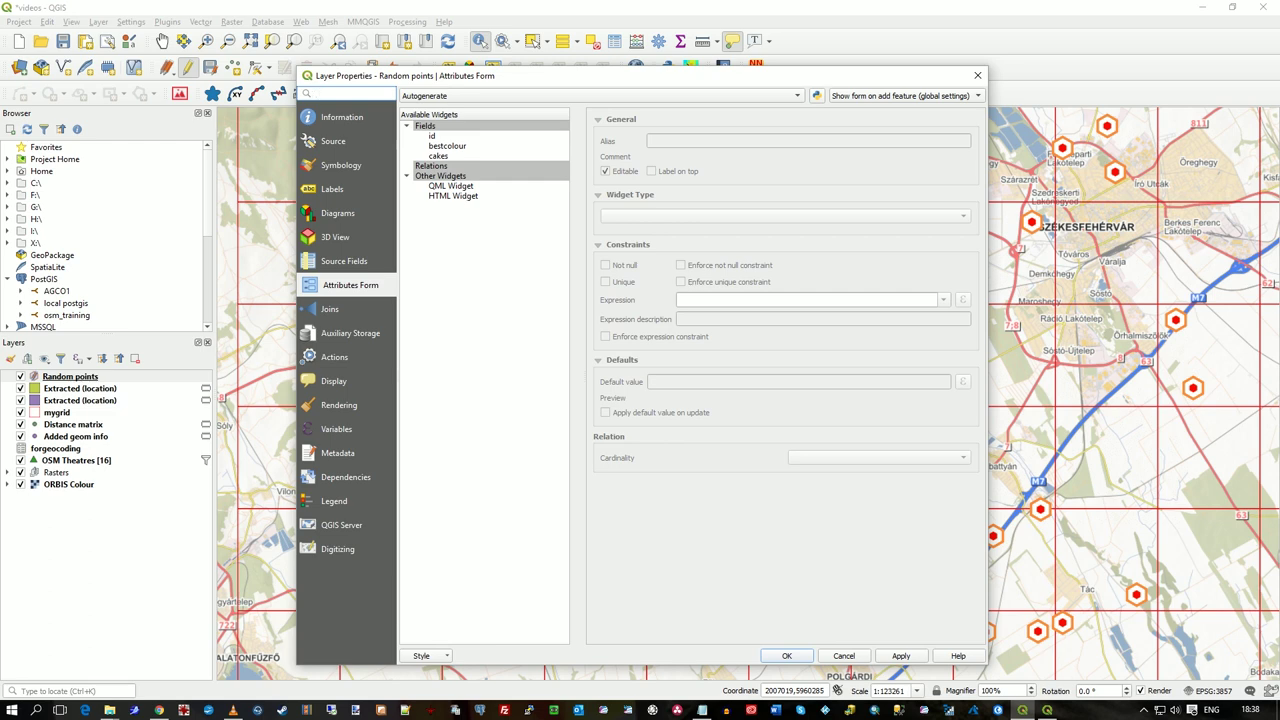
click(438, 156)
click(651, 171)
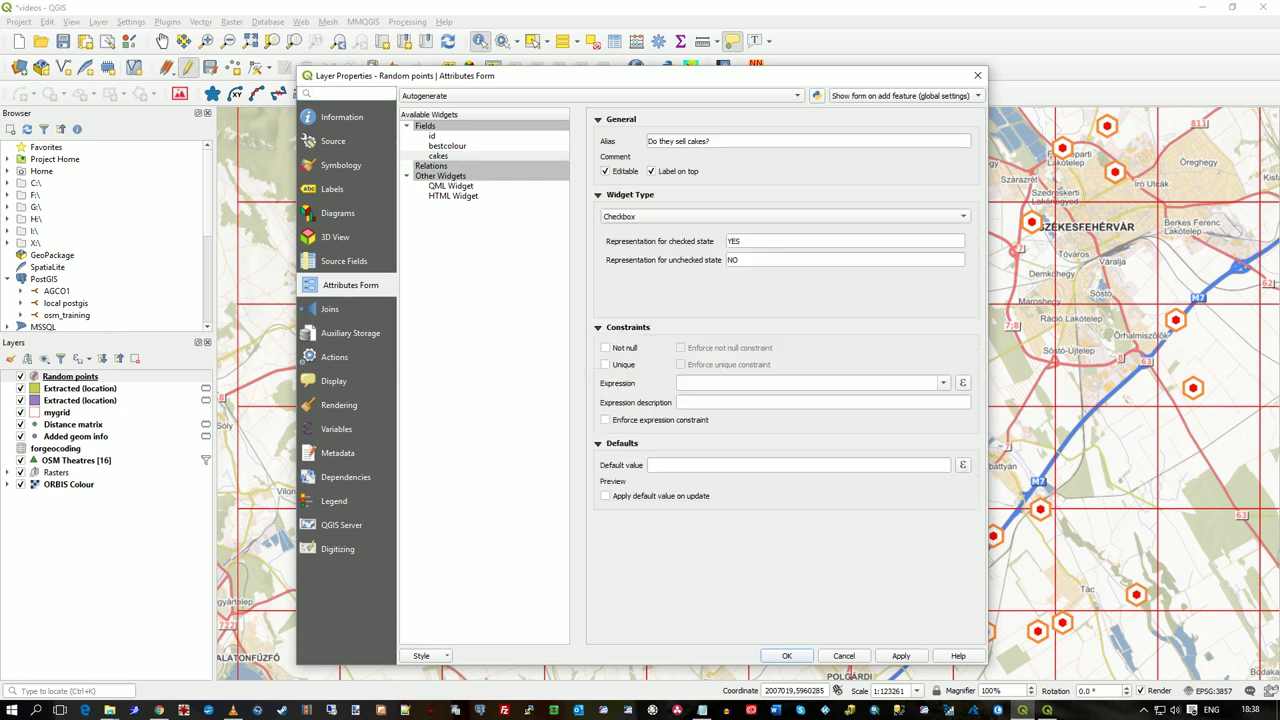
click(786, 655)
click(627, 392)
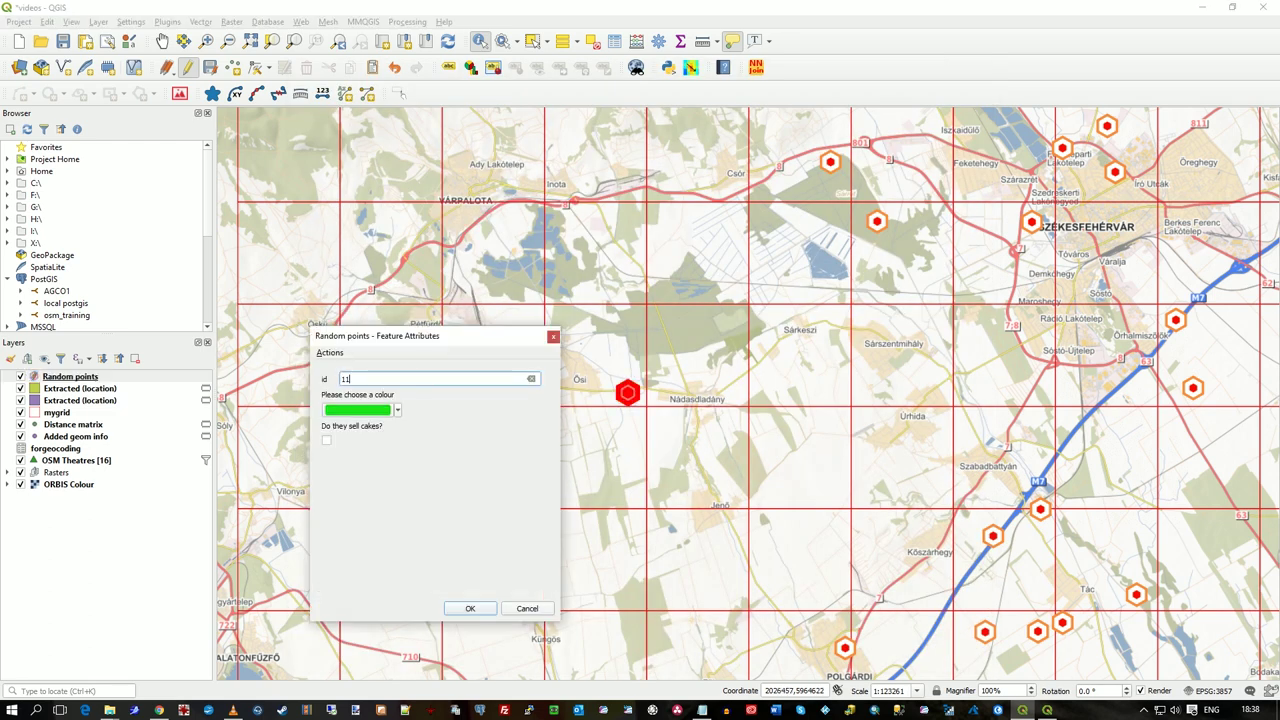